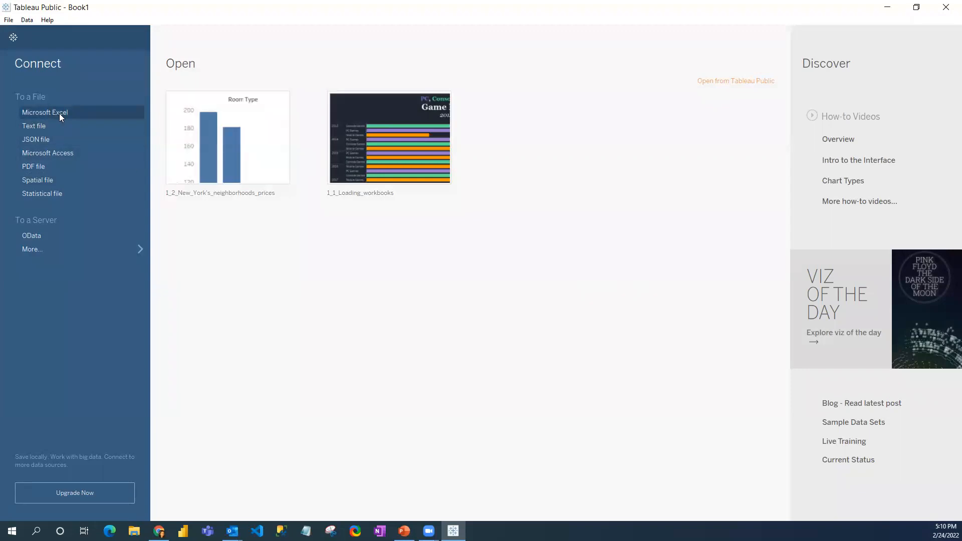
Connect to the text file san_francisco in the Chapter 1 data sources folder
{"action": "left_click", "coordinate": [136, 250]}
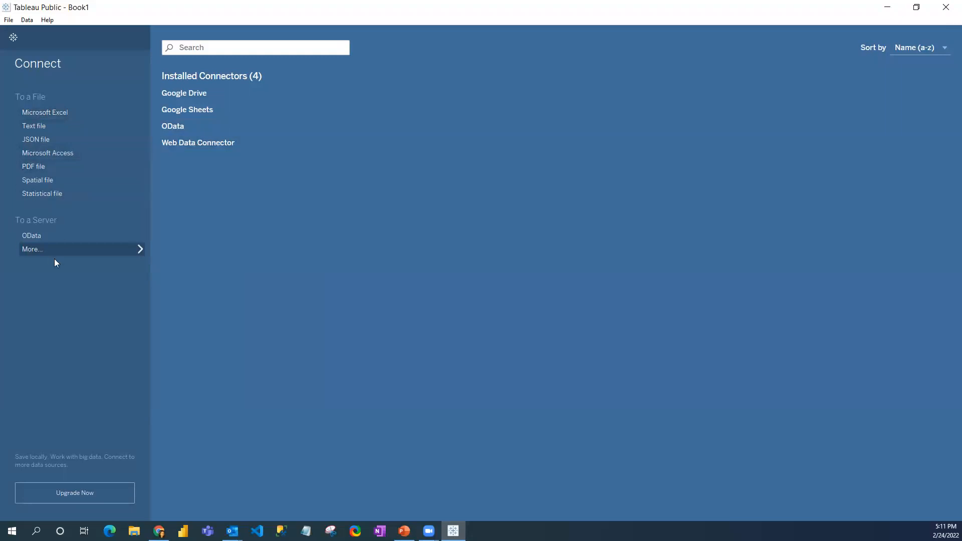
{"action": "left_click", "coordinate": [34, 125]}
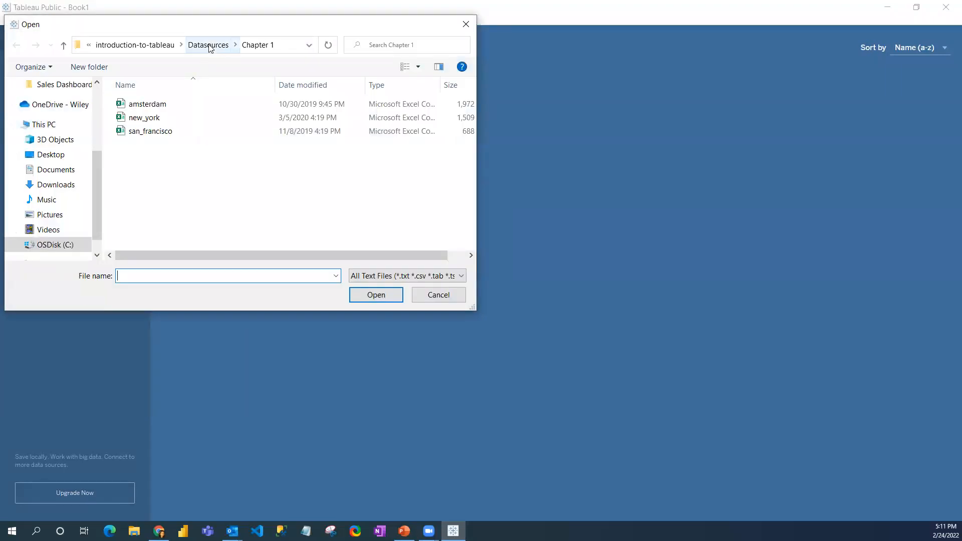
{"action": "left_click", "coordinate": [146, 132]}
{"action": "left_click", "coordinate": [377, 295]}
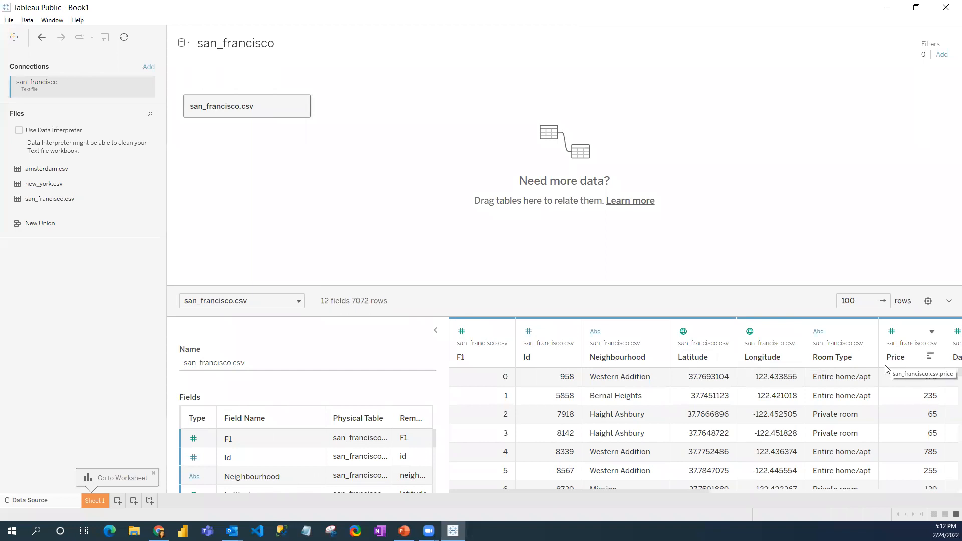
Look through the columns in the san_francisco.csv data preview and the options offered for the Neighbourhood field
{"action": "left_click_drag", "start_coordinate": [621, 491], "coordinate": [836, 502]}
{"action": "left_click_drag", "start_coordinate": [665, 503], "coordinate": [739, 502]}
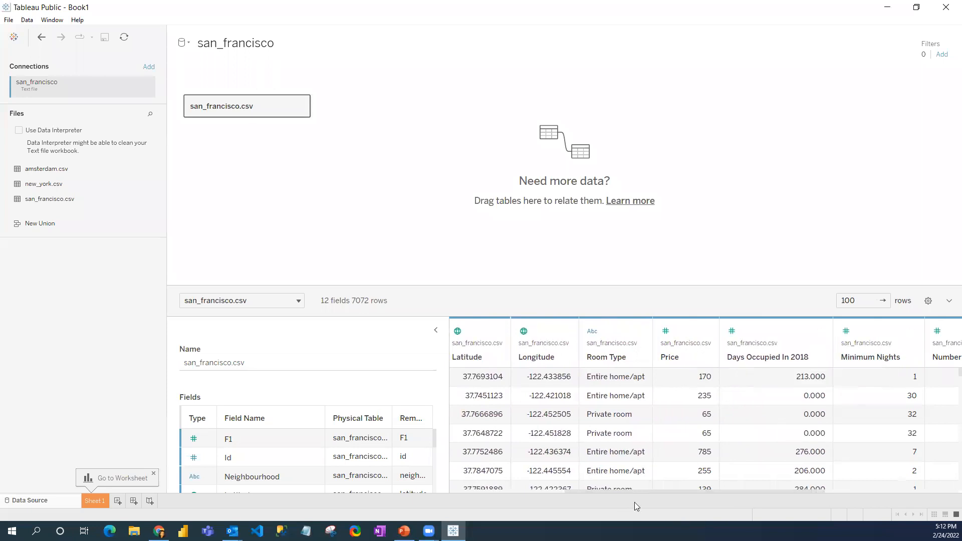
{"action": "left_click_drag", "start_coordinate": [637, 491], "coordinate": [515, 490]}
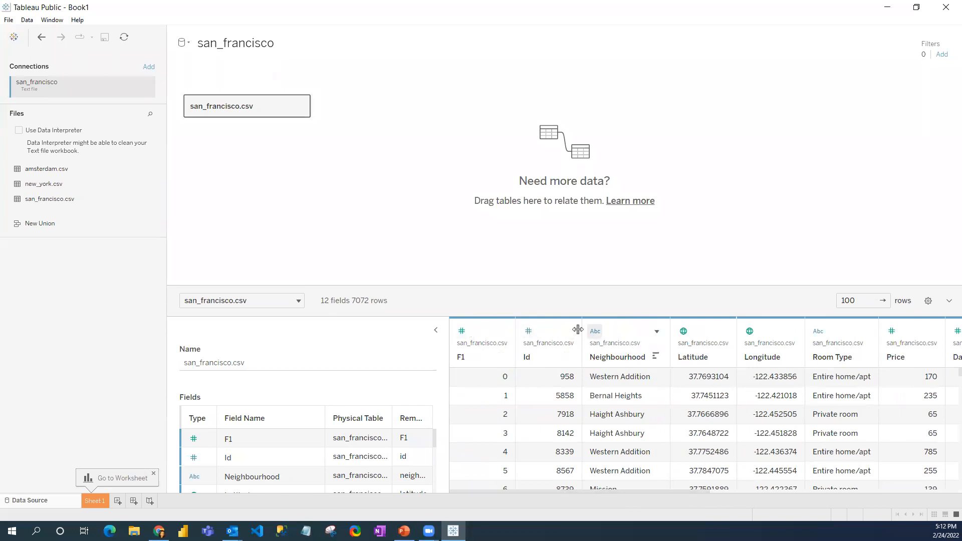
{"action": "left_click", "coordinate": [656, 333]}
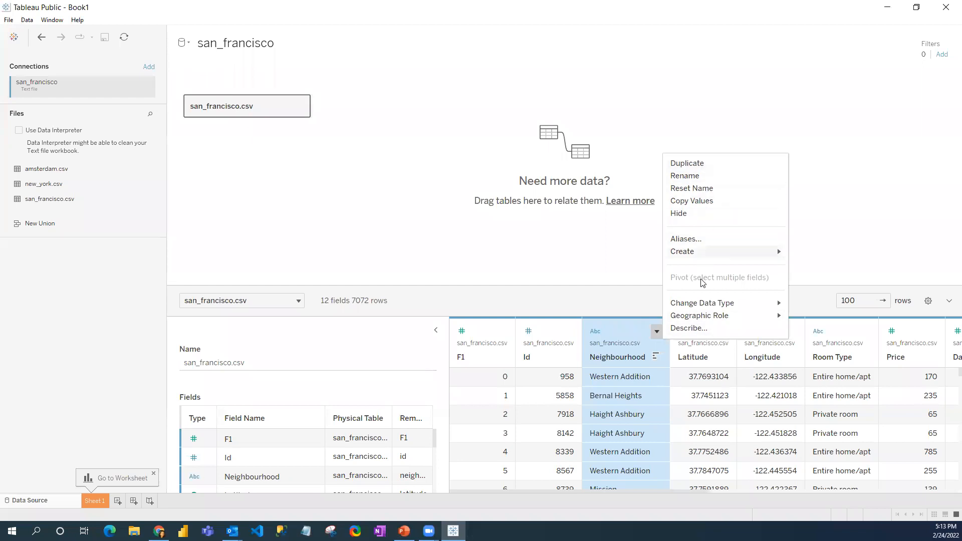
{"action": "mouse_move", "coordinate": [699, 305]}
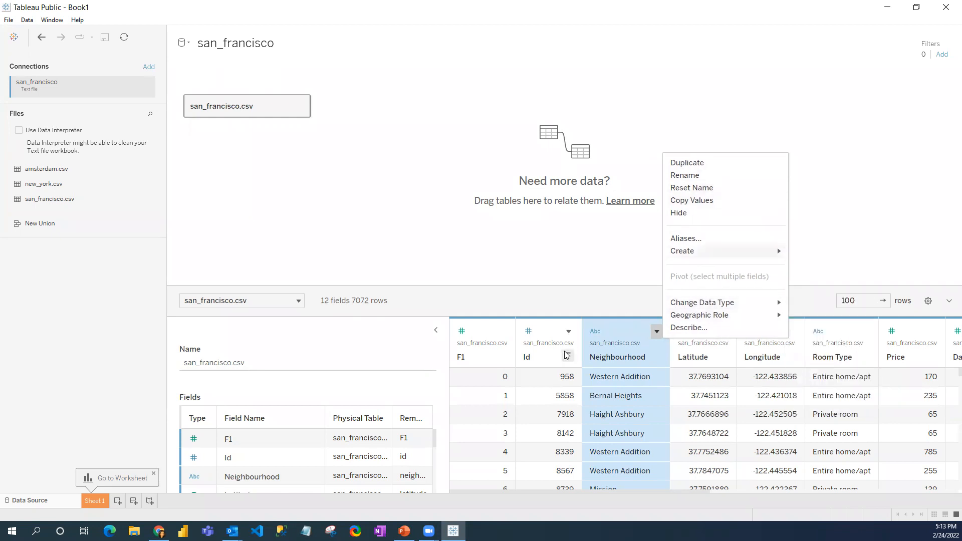
{"action": "left_click", "coordinate": [618, 361]}
Rename the Neighbourhood field of san_francisco.csv to Neighborhood
{"action": "double_click", "coordinate": [618, 358]}
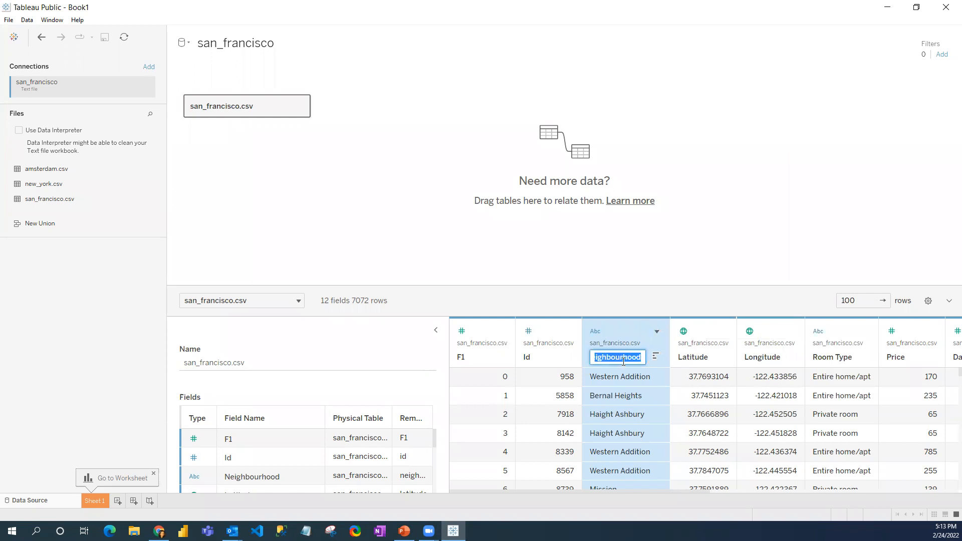
{"action": "double_click", "coordinate": [699, 360]}
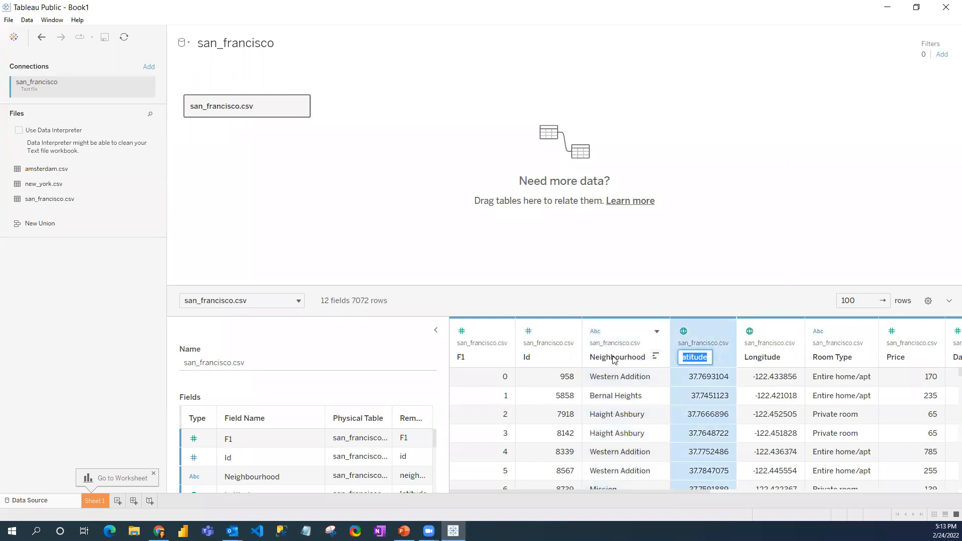
{"action": "double_click", "coordinate": [621, 356]}
{"action": "left_click", "coordinate": [620, 357]}
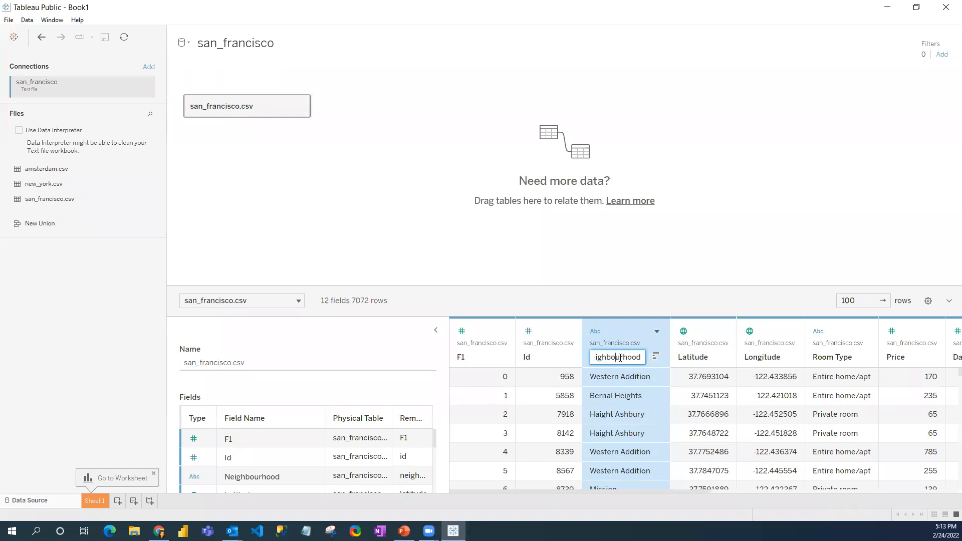
{"action": "key", "text": "BackSpace"}
{"action": "key", "text": "Return"}
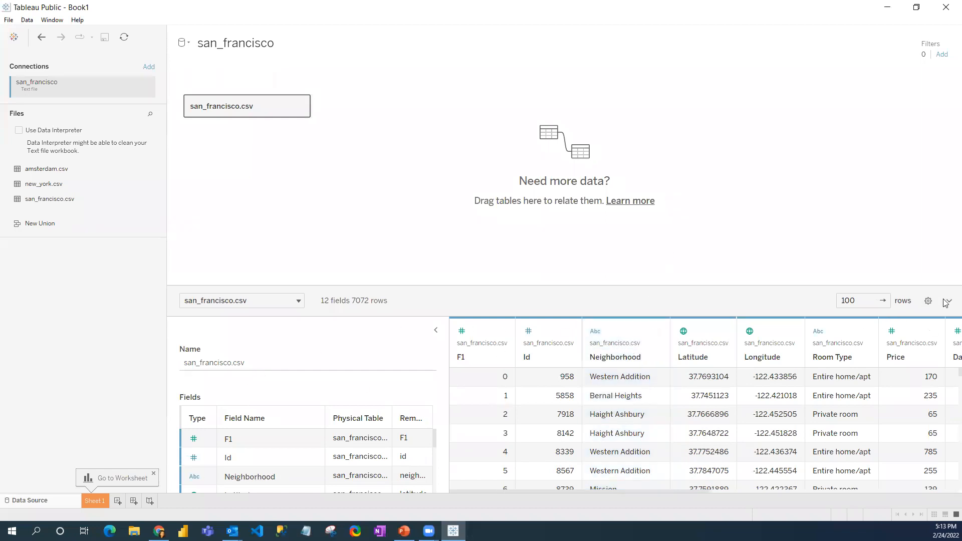
Review the field list of san_francisco.csv with its physical table and remote field names, and open the Sheet 1 worksheet
{"action": "scroll", "coordinate": [765, 415], "scroll_direction": "down", "scroll_amount": 4}
{"action": "scroll", "coordinate": [764, 413], "scroll_direction": "up", "scroll_amount": 4}
{"action": "scroll", "coordinate": [290, 462], "scroll_direction": "down", "scroll_amount": 2}
{"action": "scroll", "coordinate": [297, 459], "scroll_direction": "up", "scroll_amount": 2}
{"action": "scroll", "coordinate": [410, 446], "scroll_direction": "down", "scroll_amount": 2}
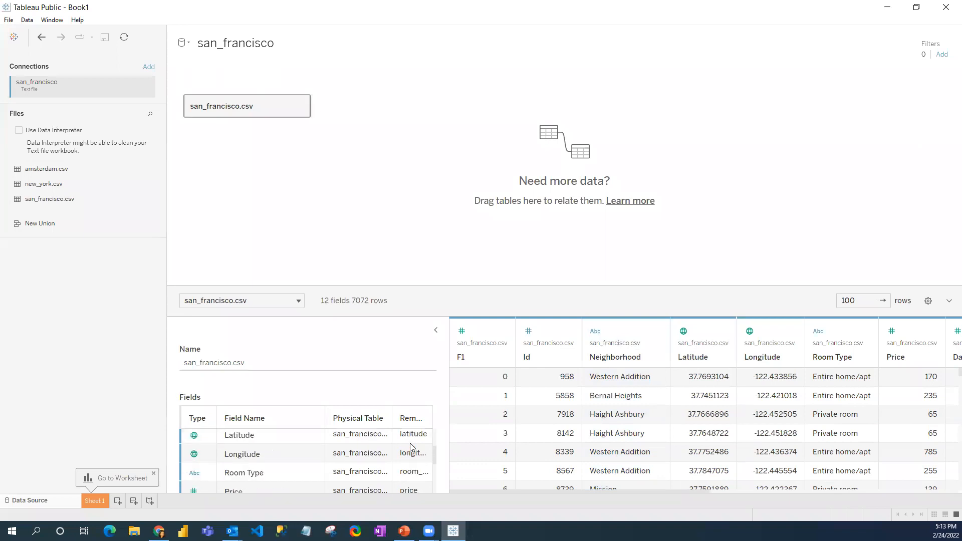
{"action": "scroll", "coordinate": [414, 446], "scroll_direction": "down", "scroll_amount": 2}
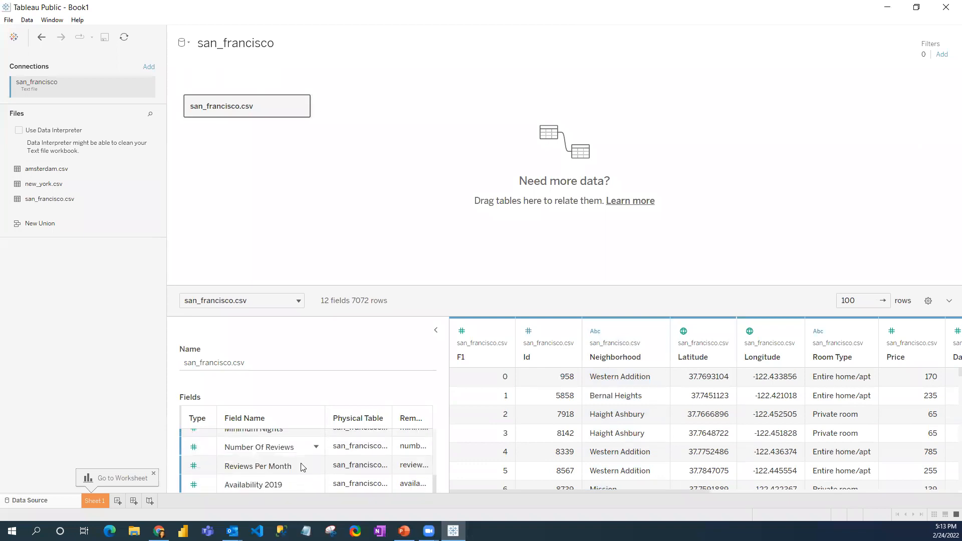
{"action": "scroll", "coordinate": [296, 471], "scroll_direction": "up", "scroll_amount": 2}
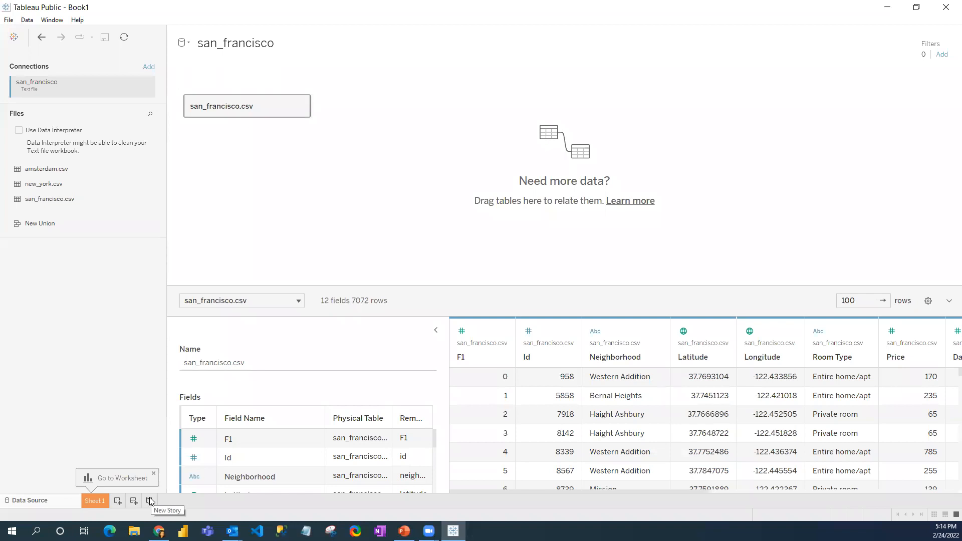
{"action": "left_click", "coordinate": [94, 501]}
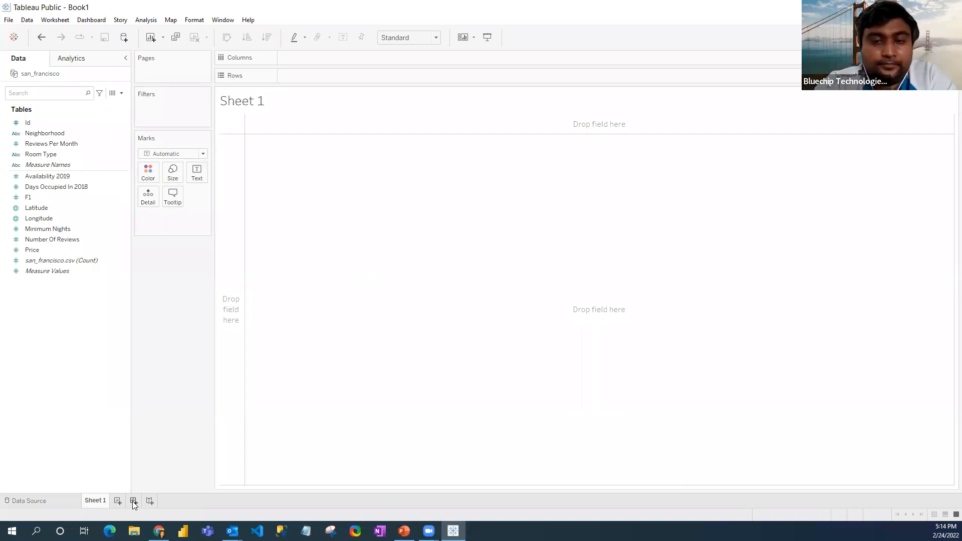
{"action": "mouse_move", "coordinate": [91, 503]}
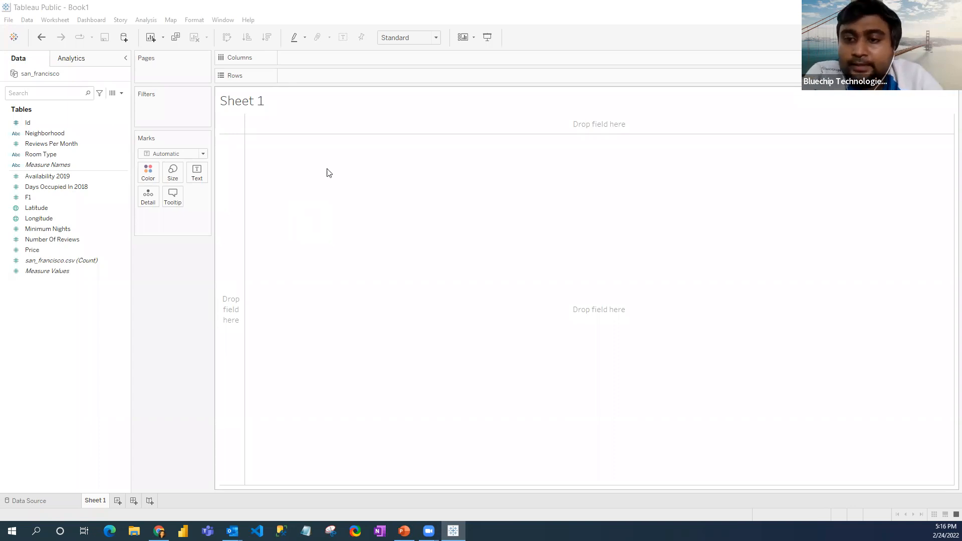
Return to the data source and check the options available for the Neighborhood column
{"action": "left_click", "coordinate": [48, 503]}
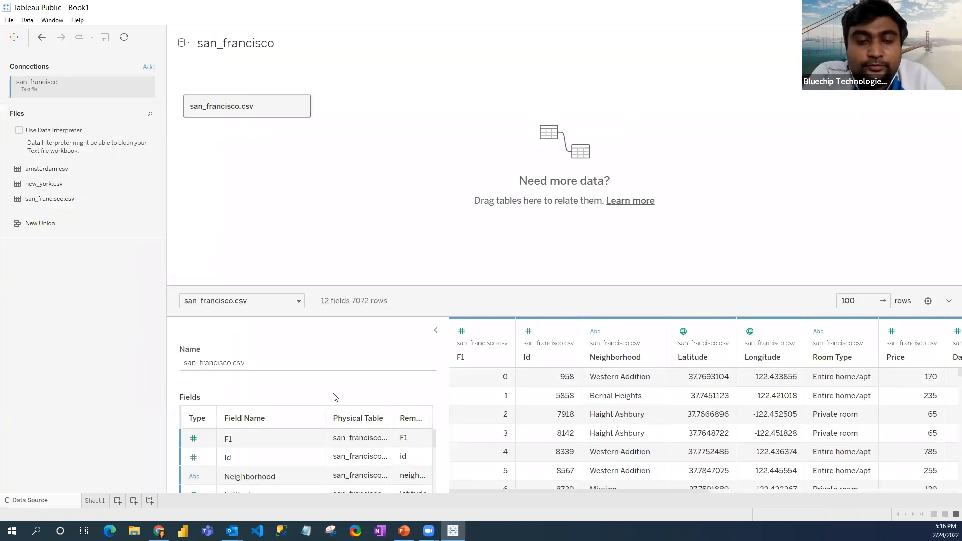
{"action": "left_click", "coordinate": [657, 332]}
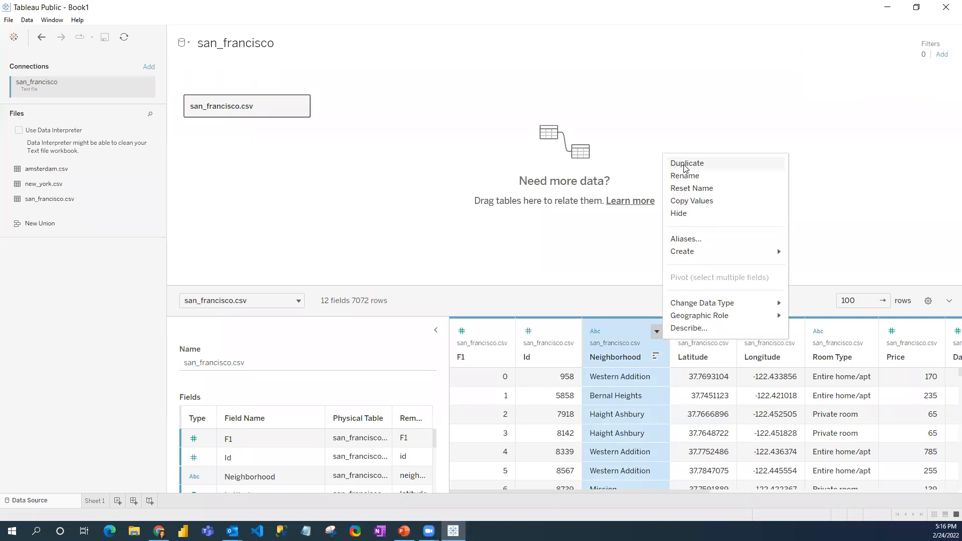
{"action": "left_click", "coordinate": [407, 220]}
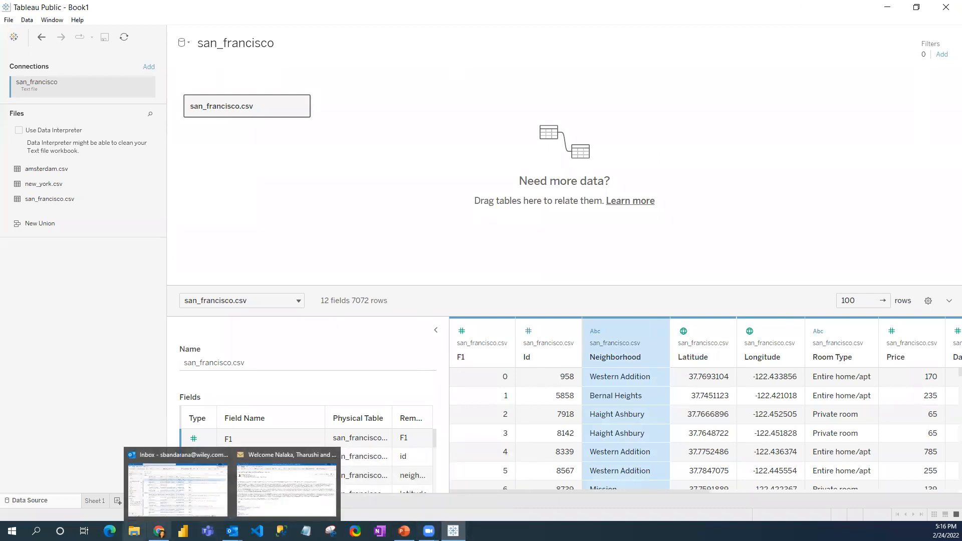
Launch Tableau Prep Builder 2021.4 and maximize its window with the Orders_Region_Flow flow
{"action": "left_click", "coordinate": [35, 531]}
{"action": "type", "text": "r"}
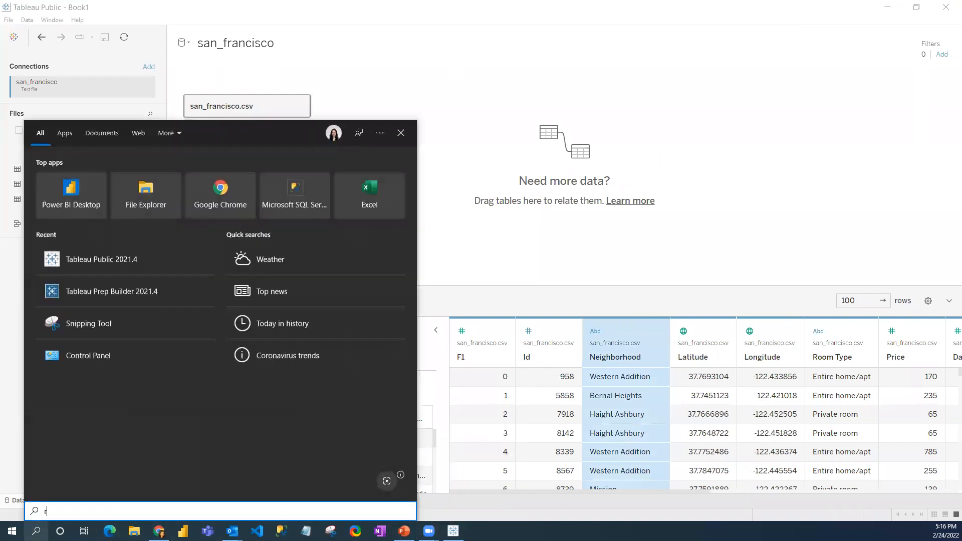
{"action": "key", "text": "BackSpace"}
{"action": "type", "text": "tab"}
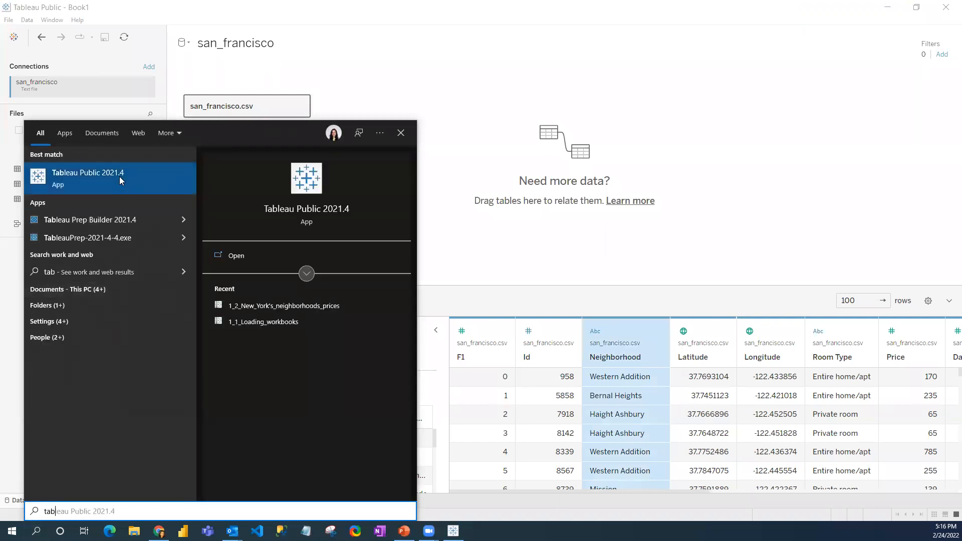
{"action": "left_click", "coordinate": [106, 220]}
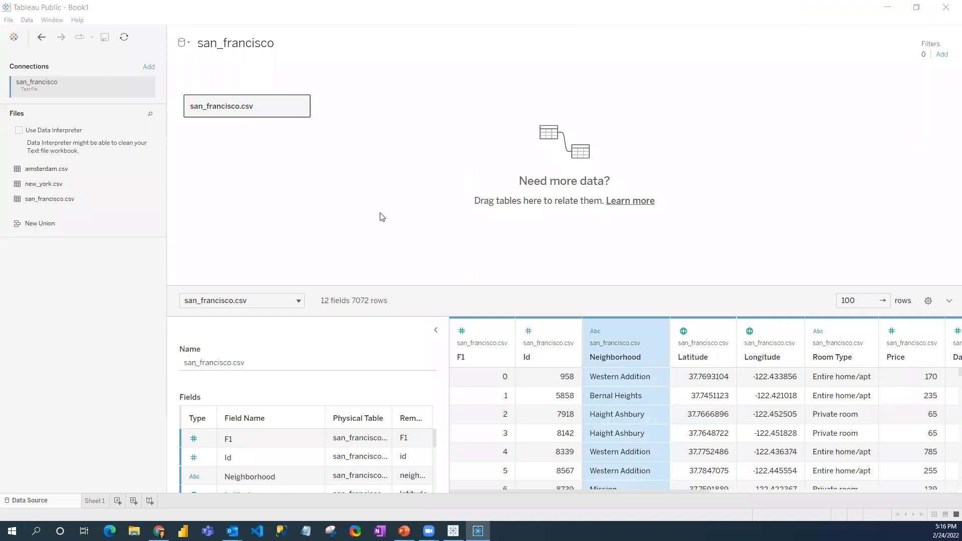
{"action": "left_click", "coordinate": [135, 526]}
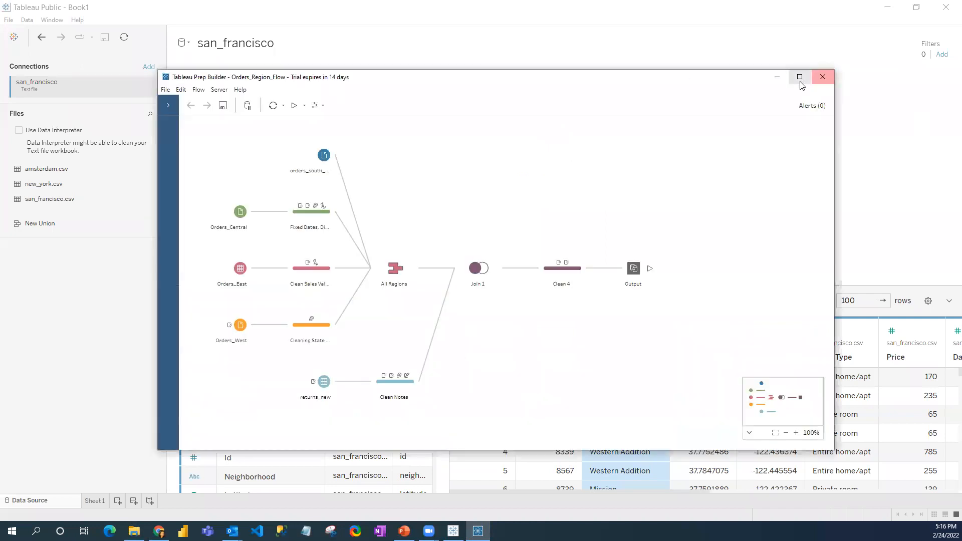
{"action": "left_click", "coordinate": [800, 80]}
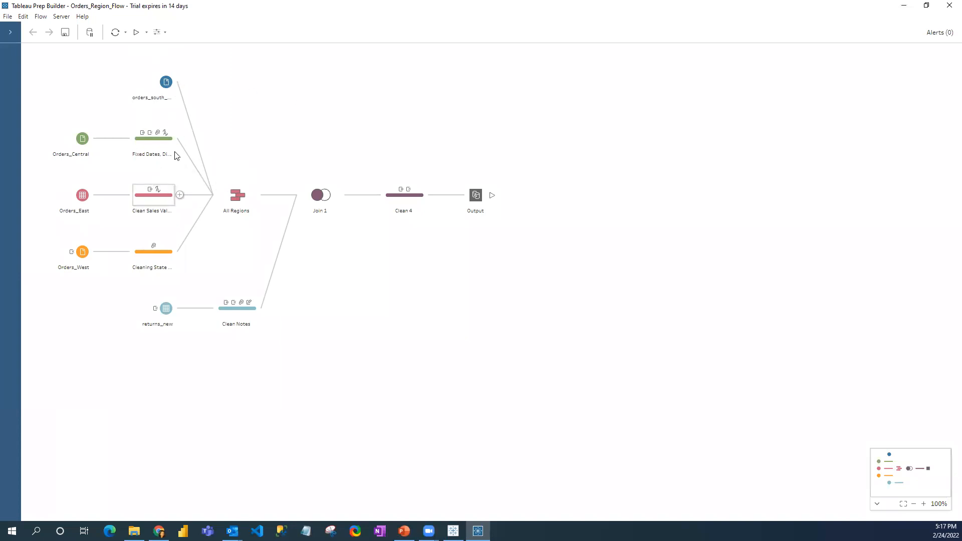
Add a clean step after the Fixed Dates step on the Orders_Central branch
{"action": "left_click", "coordinate": [180, 139]}
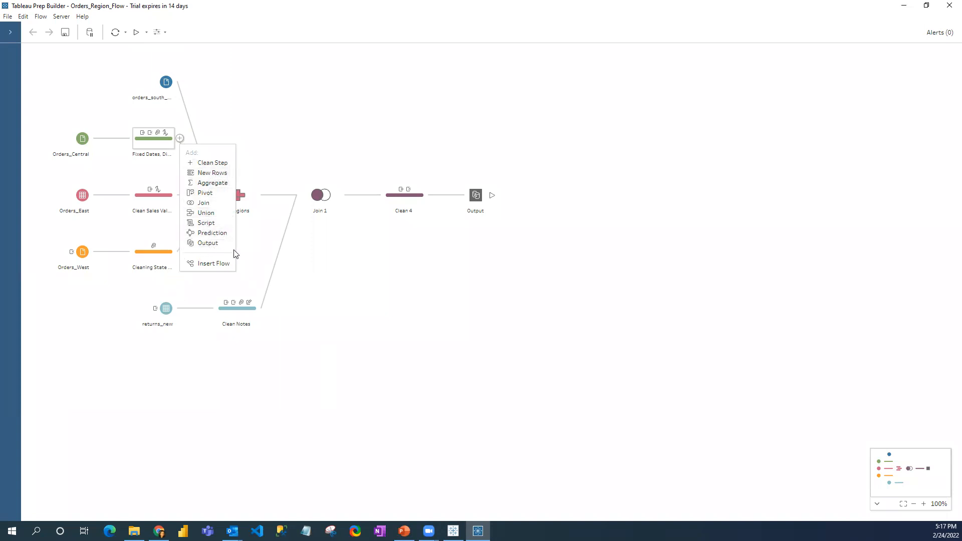
{"action": "left_click", "coordinate": [212, 166]}
{"action": "left_click", "coordinate": [226, 161]}
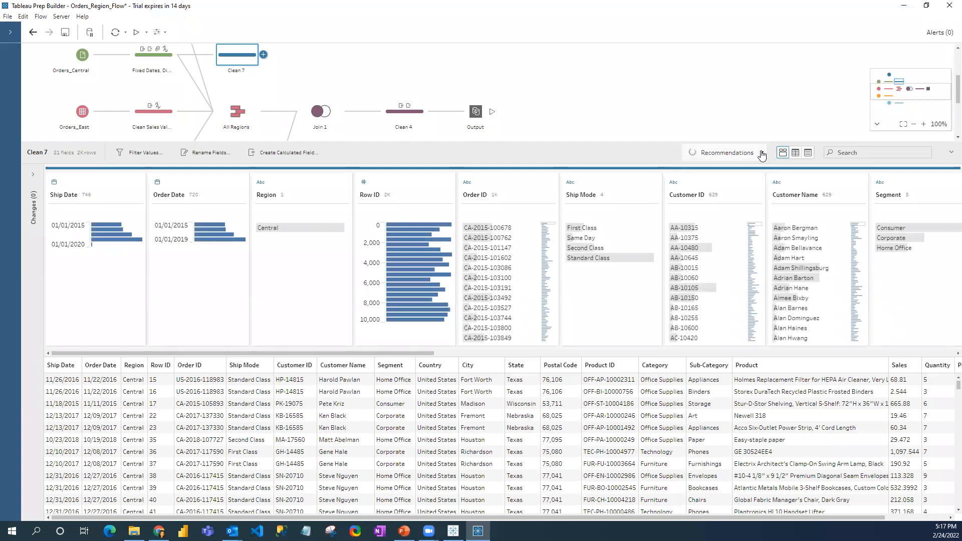
View the recommendations for the new clean step and the step types that can be added after it
{"action": "left_click", "coordinate": [762, 153]}
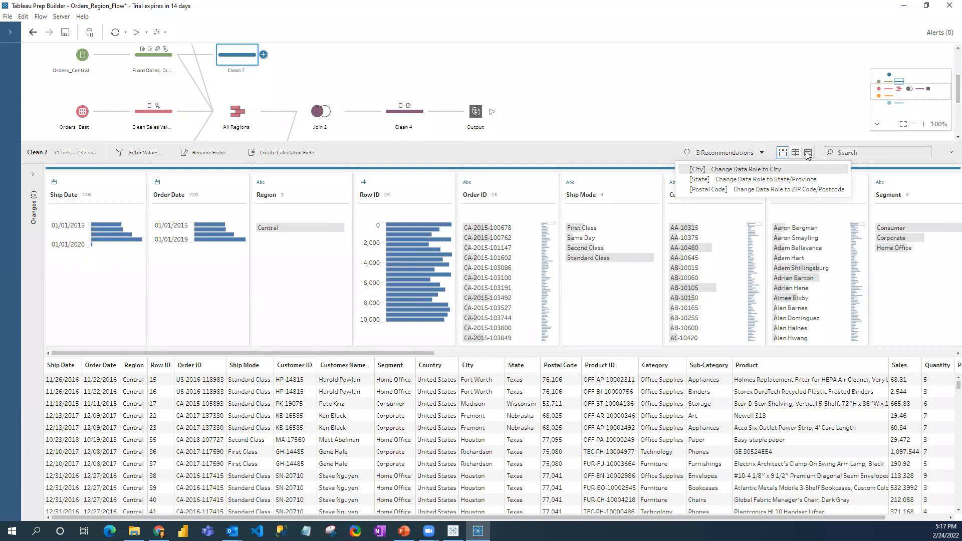
{"action": "left_click", "coordinate": [609, 92]}
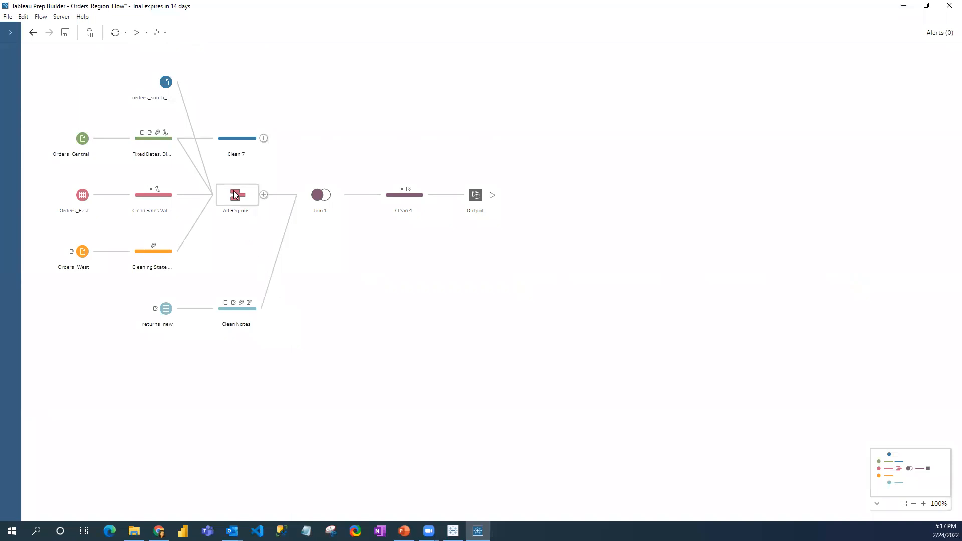
{"action": "left_click", "coordinate": [263, 138]}
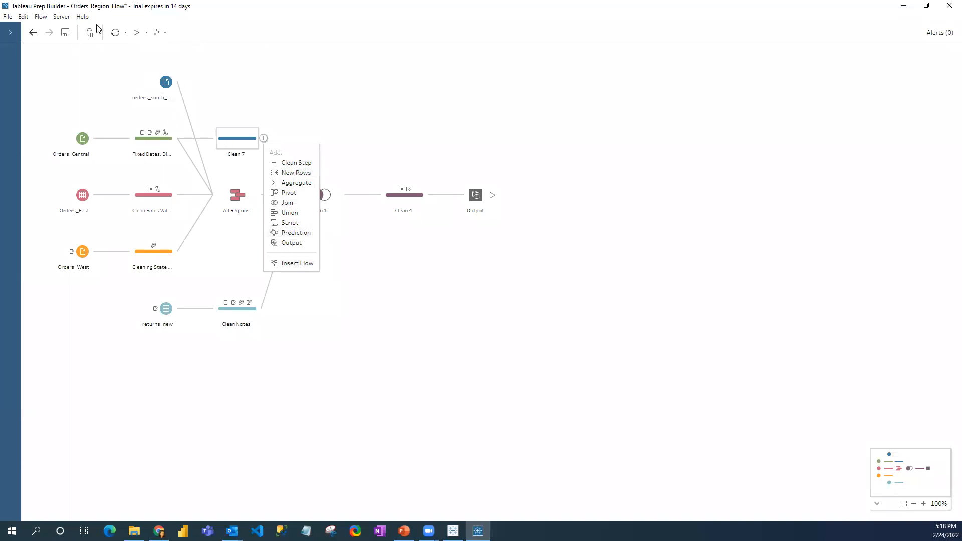
{"action": "left_click", "coordinate": [264, 140]}
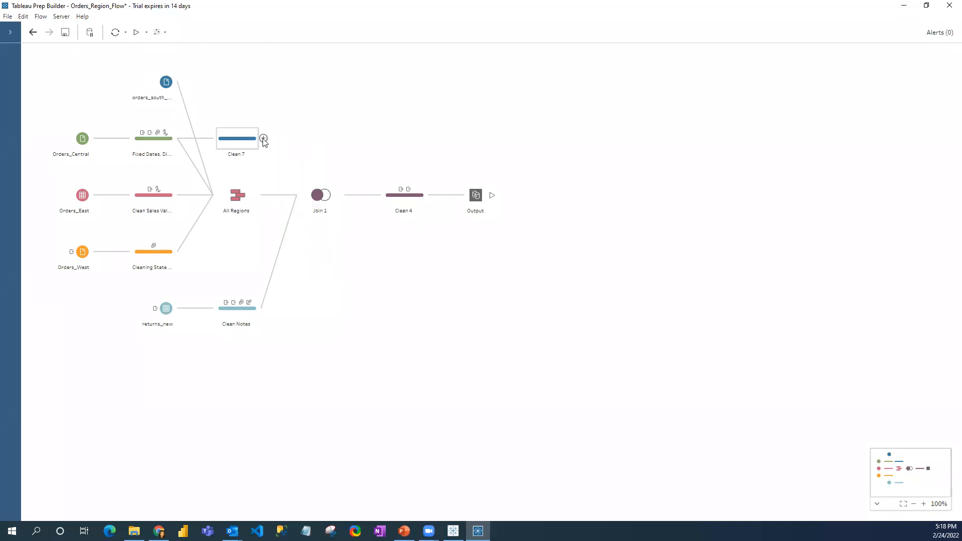
Examine the new clean step's field profiles and data rows, and collapse its details to show the whole flow
{"action": "left_click", "coordinate": [239, 145]}
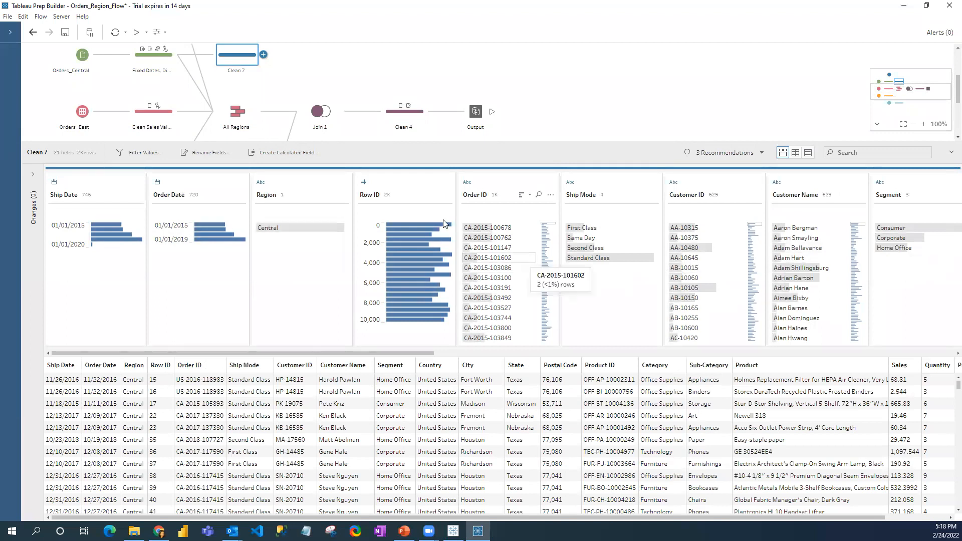
{"action": "mouse_move", "coordinate": [442, 252]}
{"action": "scroll", "coordinate": [799, 56], "scroll_direction": "up", "scroll_amount": 1}
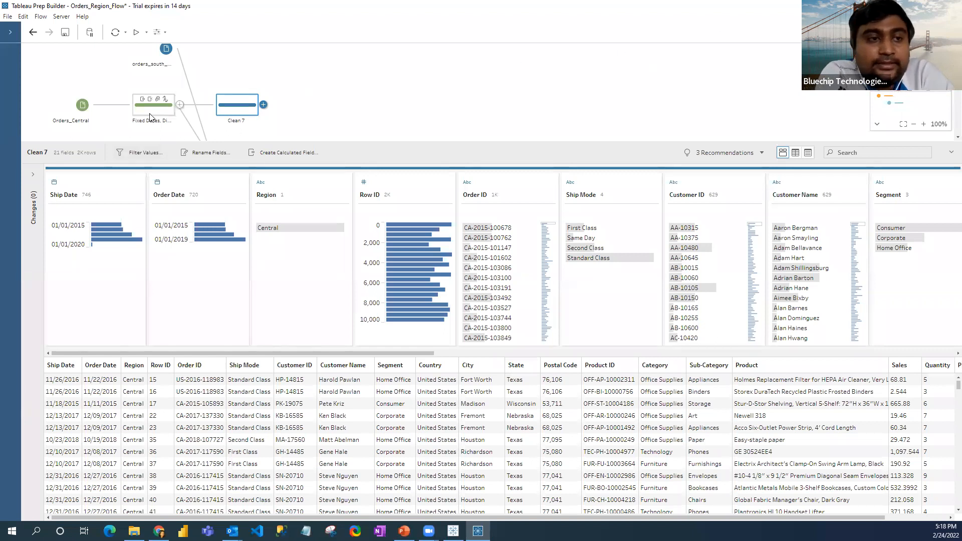
{"action": "left_click", "coordinate": [950, 152]}
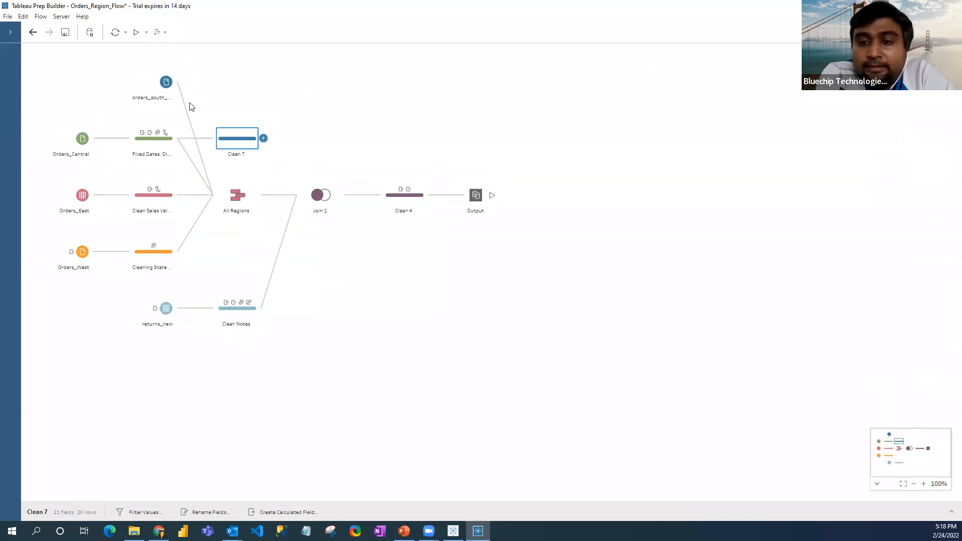
Show the list of steps that can follow Clean 7 again, and minimize the Tableau windows to reach the web browser
{"action": "left_click", "coordinate": [263, 138]}
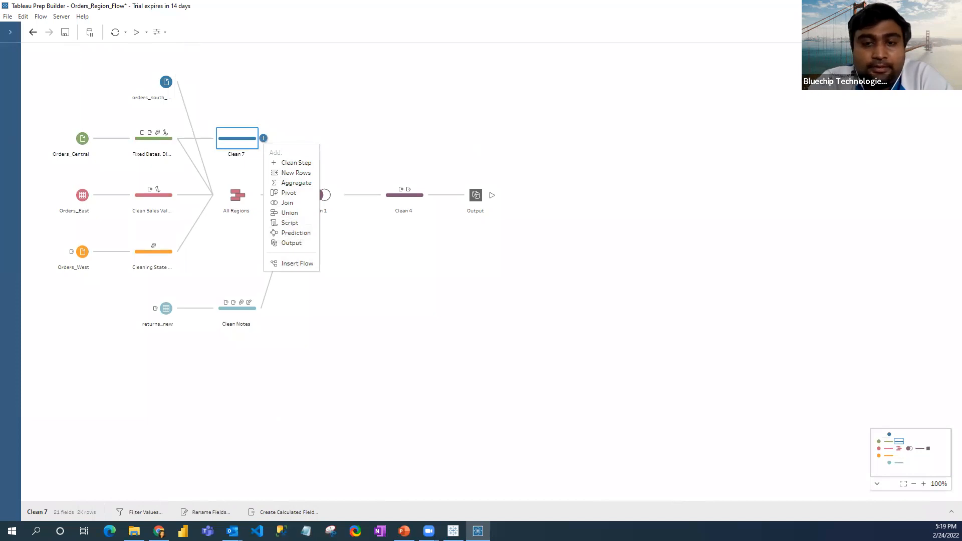
{"action": "left_click", "coordinate": [904, 7]}
{"action": "left_click", "coordinate": [905, 7]}
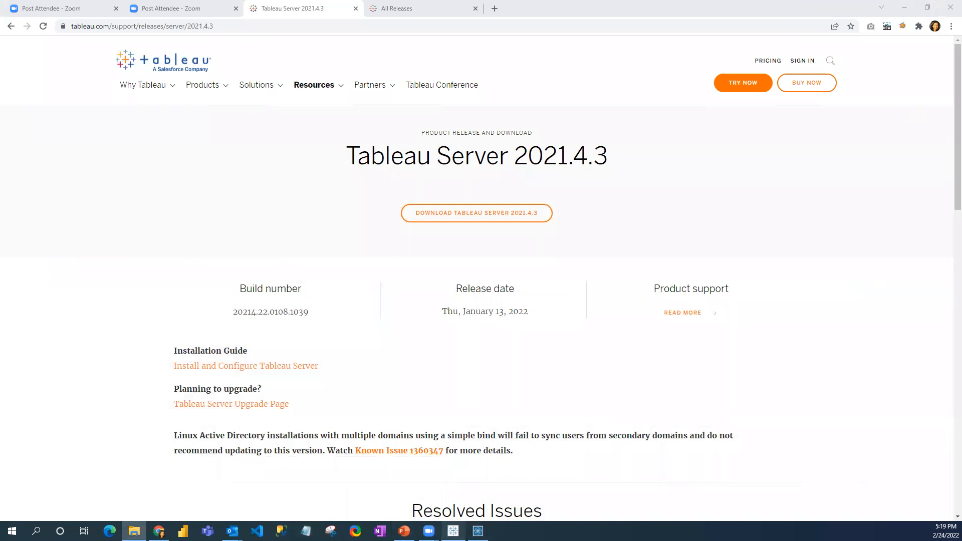
Switch to the Tableau Public workbook, open Sheet 1 and look over the dimension and measure fields of san_francisco
{"action": "left_click", "coordinate": [453, 531]}
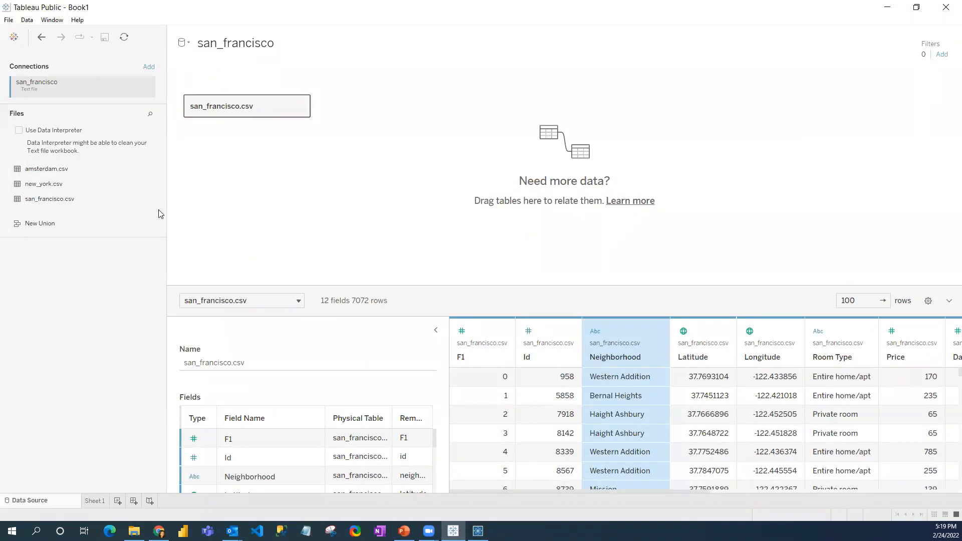
{"action": "left_click", "coordinate": [92, 500]}
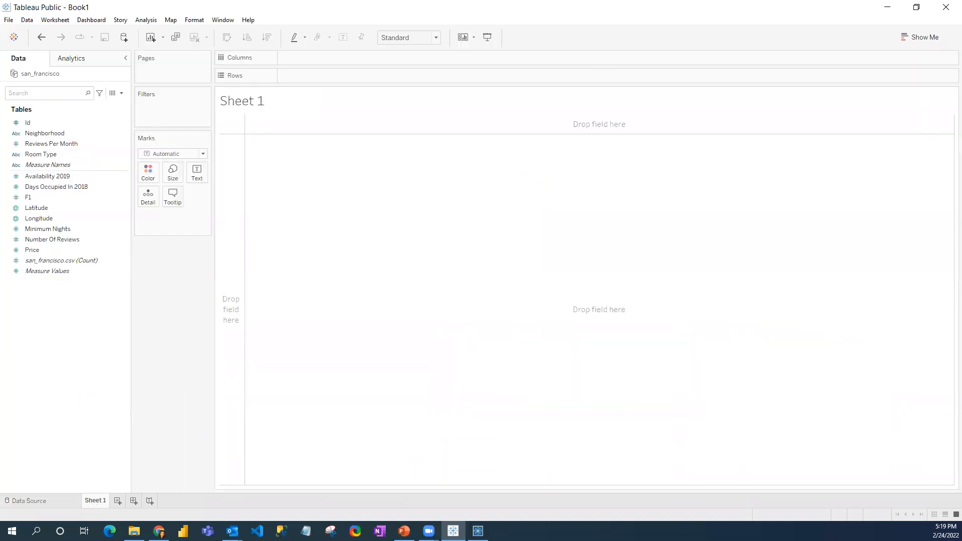
{"action": "left_click", "coordinate": [32, 121]}
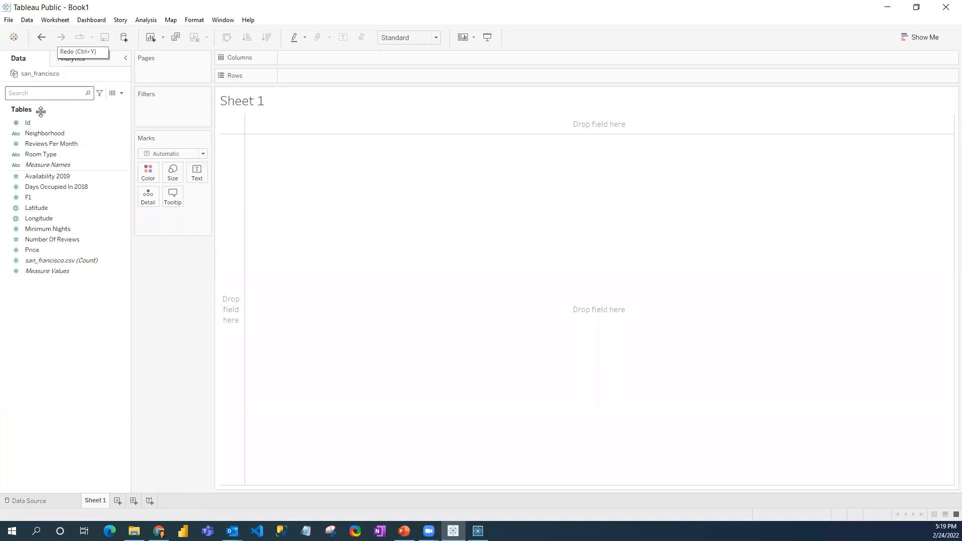
{"action": "left_click", "coordinate": [16, 172]}
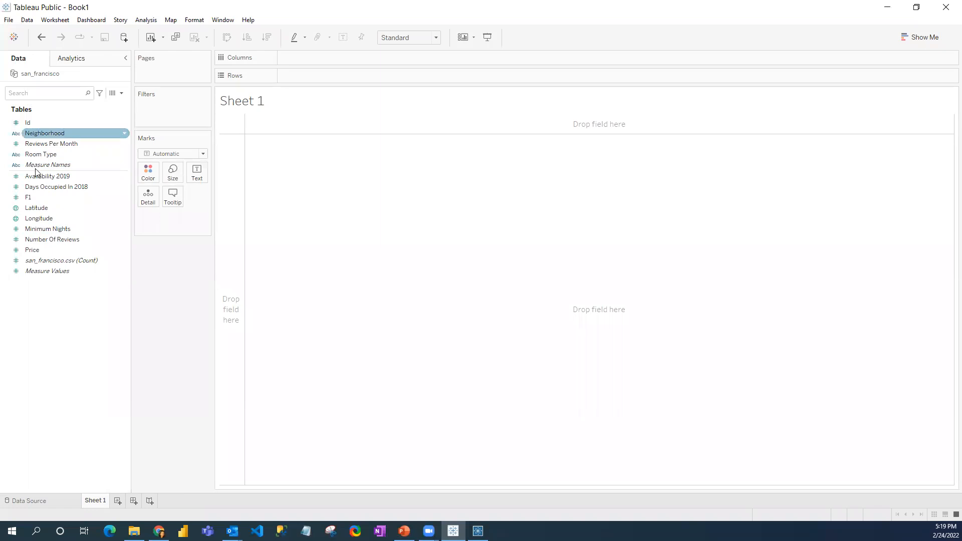
{"action": "left_click", "coordinate": [23, 198]}
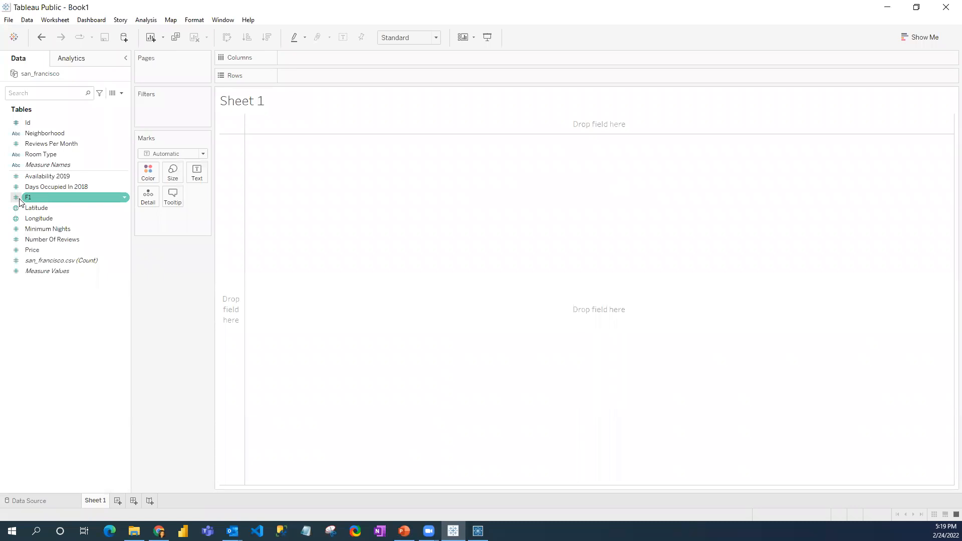
{"action": "left_click", "coordinate": [18, 155]}
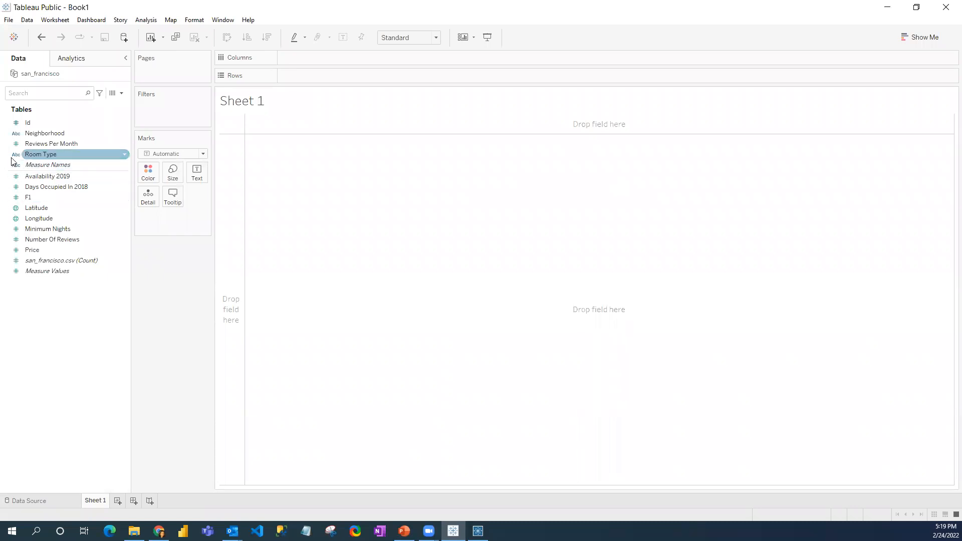
View the mark types available for the empty worksheet, leaving the type on Automatic
{"action": "left_click", "coordinate": [60, 188]}
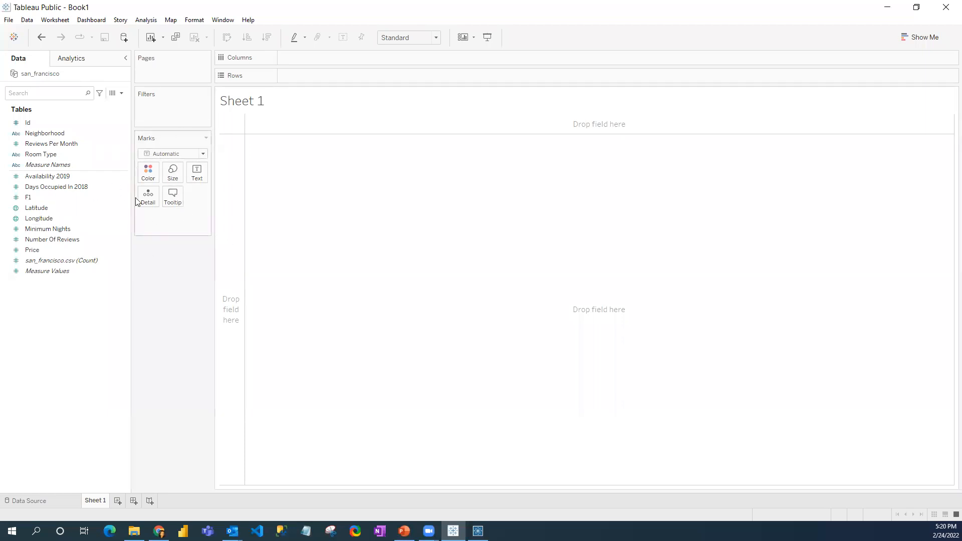
{"action": "left_click", "coordinate": [202, 155]}
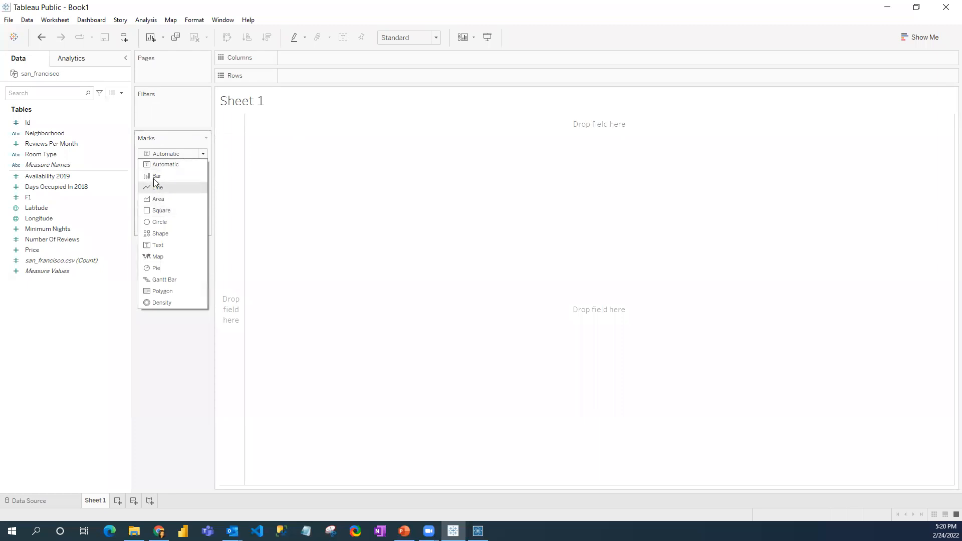
{"action": "left_click", "coordinate": [162, 139]}
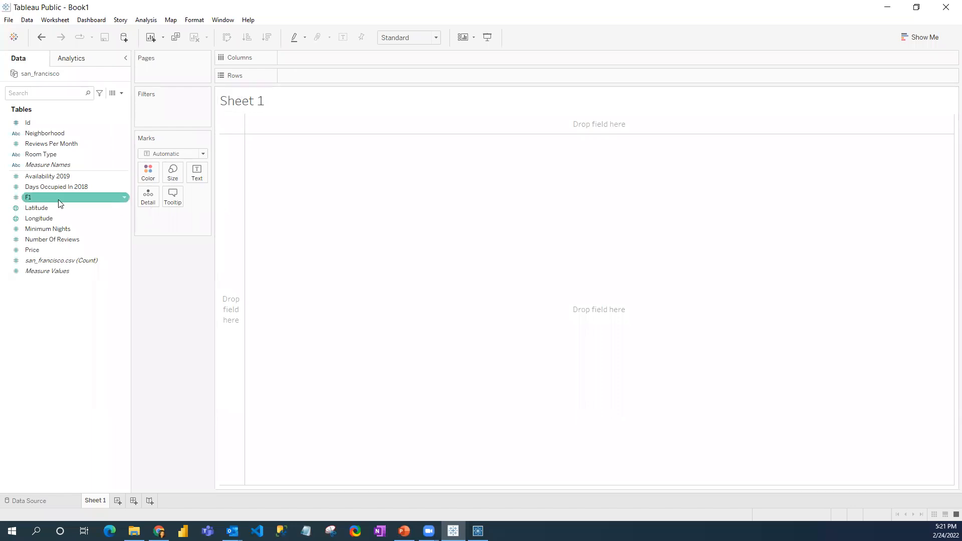
List the neighborhoods as rows with the sum of Number Of Reviews as text, and view that measure's options
{"action": "left_click_drag", "start_coordinate": [54, 132], "coordinate": [306, 76]}
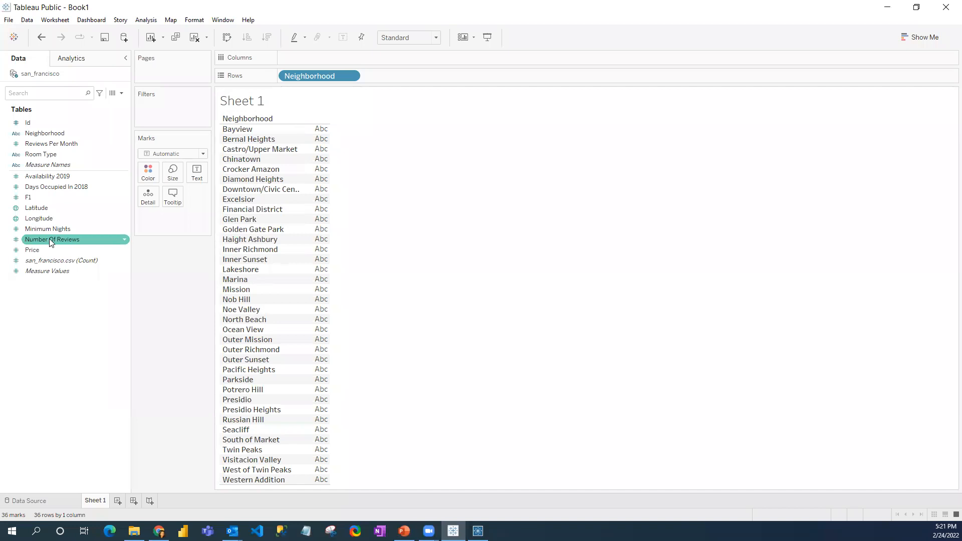
{"action": "left_click_drag", "start_coordinate": [49, 237], "coordinate": [197, 167]}
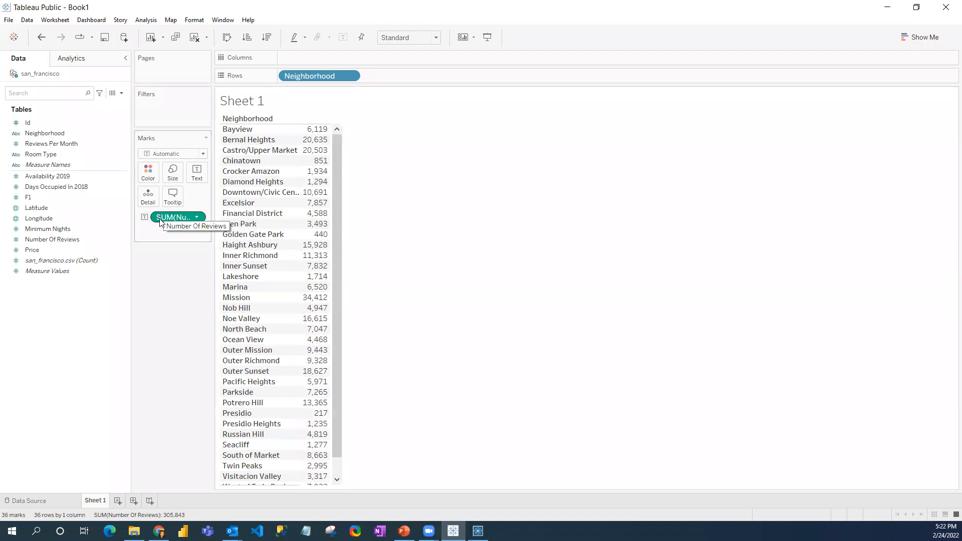
{"action": "left_click", "coordinate": [197, 220]}
{"action": "mouse_move", "coordinate": [208, 315]}
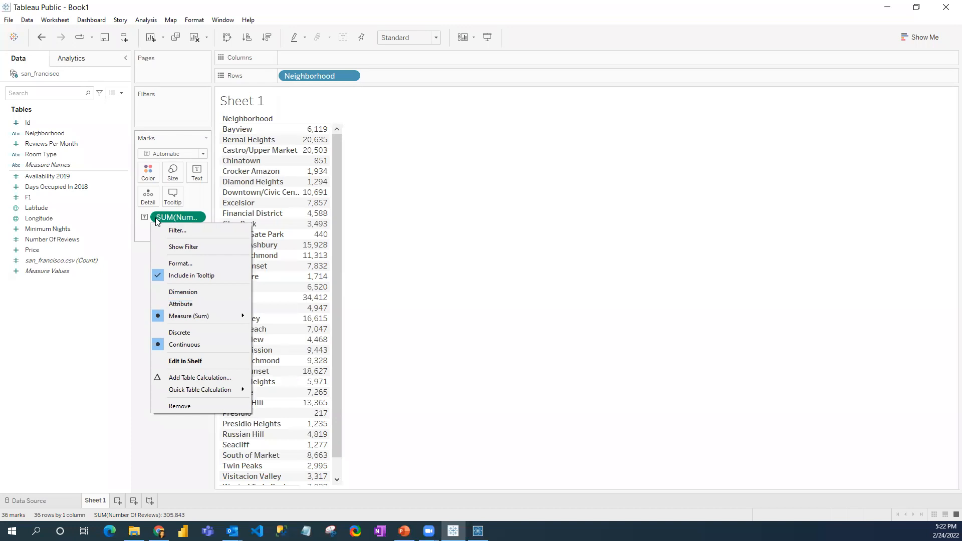
{"action": "left_click", "coordinate": [453, 153]}
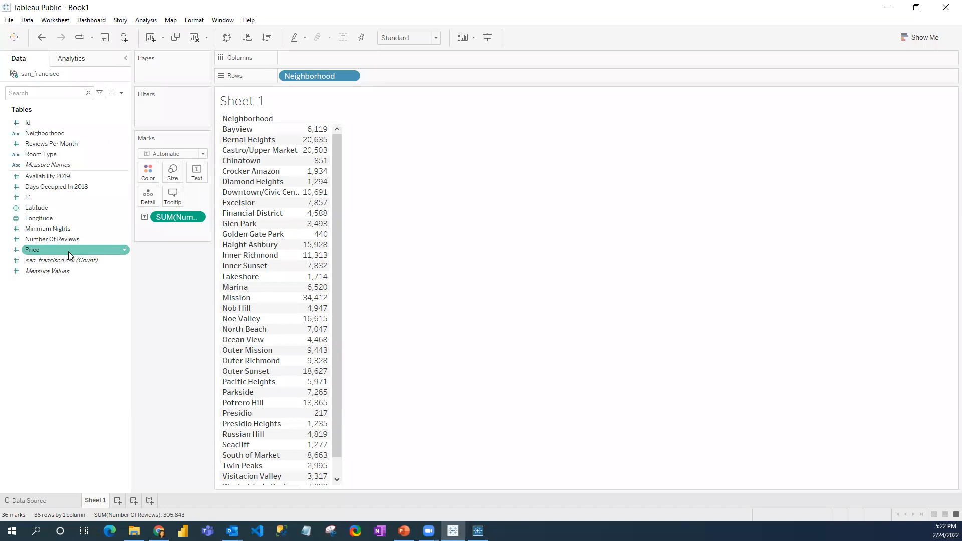
Filter the sheet by Price using all values, with a range from 0 to 199
{"action": "left_click_drag", "start_coordinate": [60, 251], "coordinate": [169, 104]}
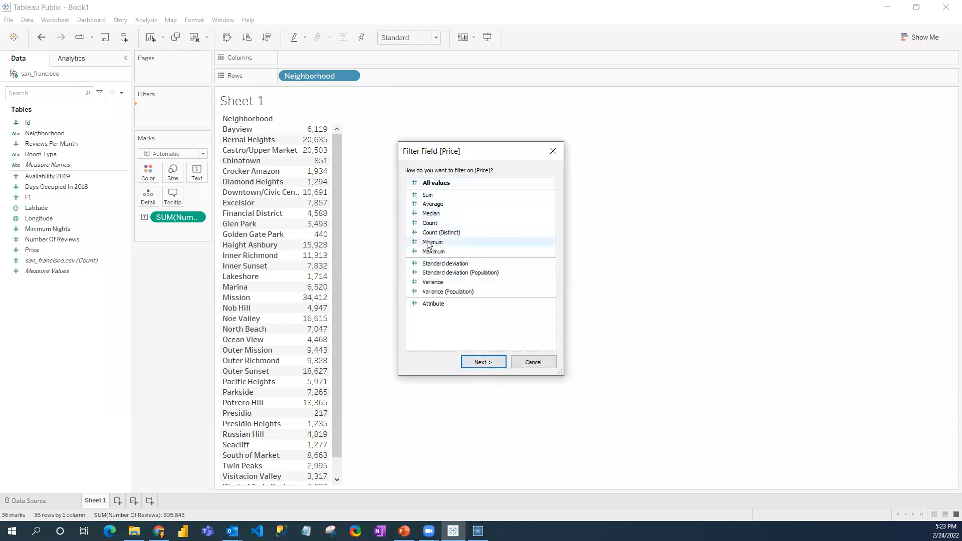
{"action": "left_click", "coordinate": [480, 364]}
{"action": "left_click", "coordinate": [533, 261]}
{"action": "key", "text": "BackSpace"}
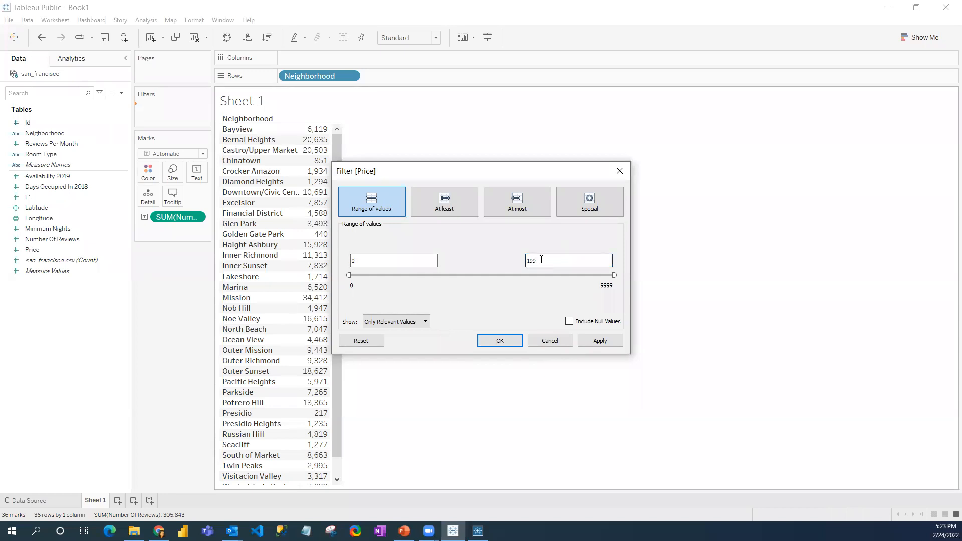
{"action": "left_click", "coordinate": [508, 343]}
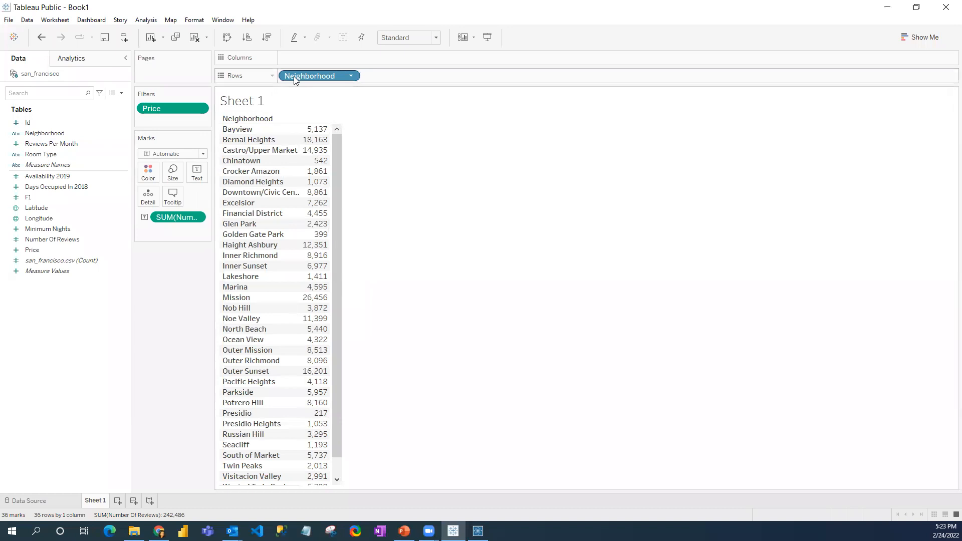
Break each neighborhood row down by Room Type, and inspect the review numbers for the Chinatown room types
{"action": "left_click_drag", "start_coordinate": [50, 157], "coordinate": [378, 75]}
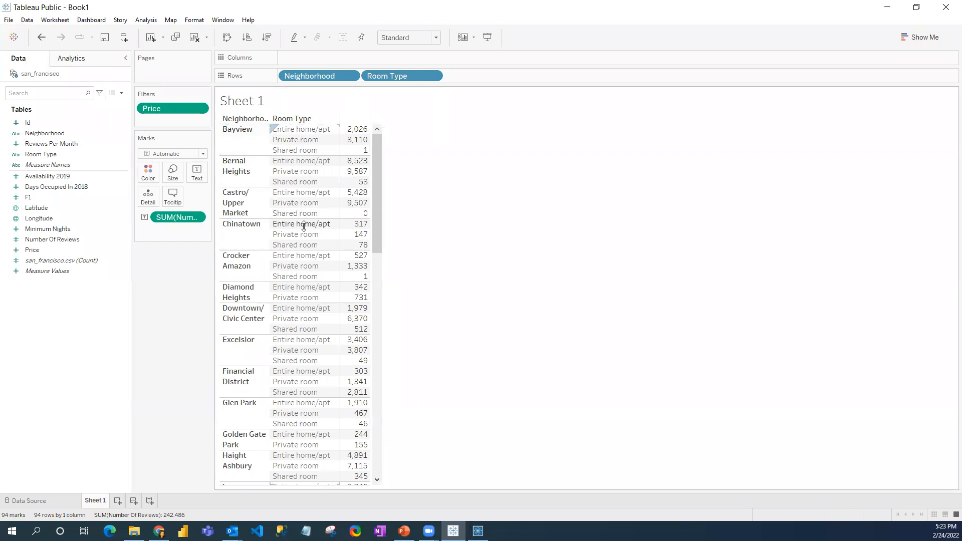
{"action": "mouse_move", "coordinate": [350, 131]}
{"action": "mouse_move", "coordinate": [355, 229]}
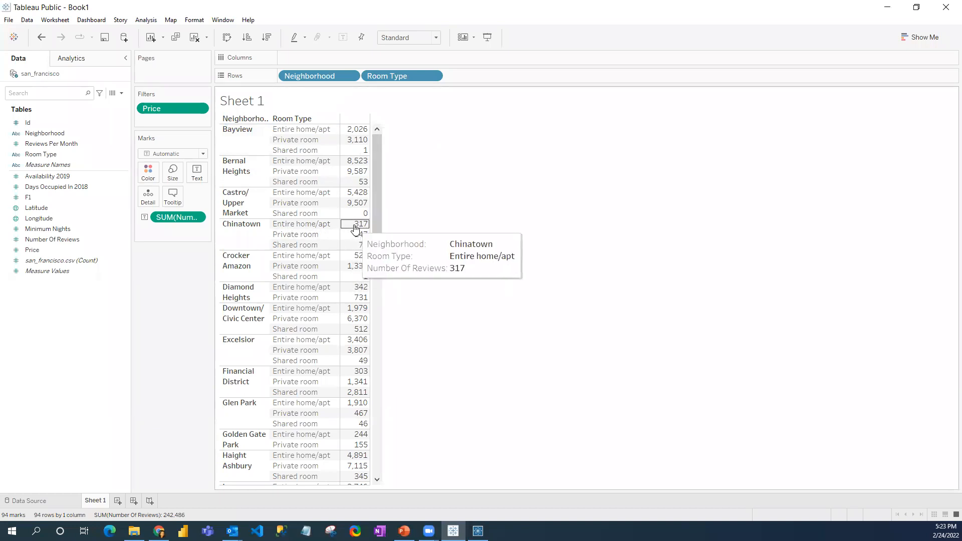
{"action": "mouse_move", "coordinate": [358, 246]}
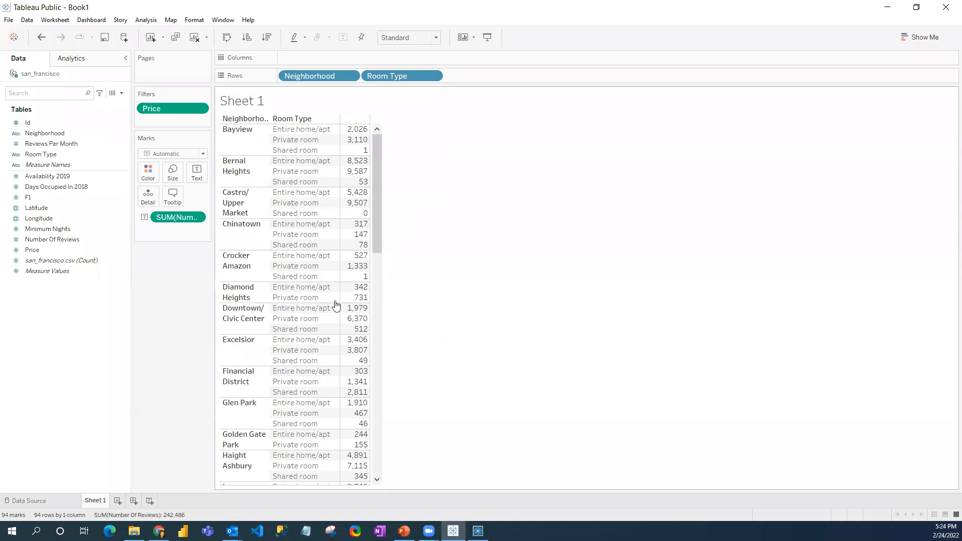
Try displaying the table as pie charts, one per neighborhood, and inspect the differently sized pies
{"action": "left_click", "coordinate": [924, 37]}
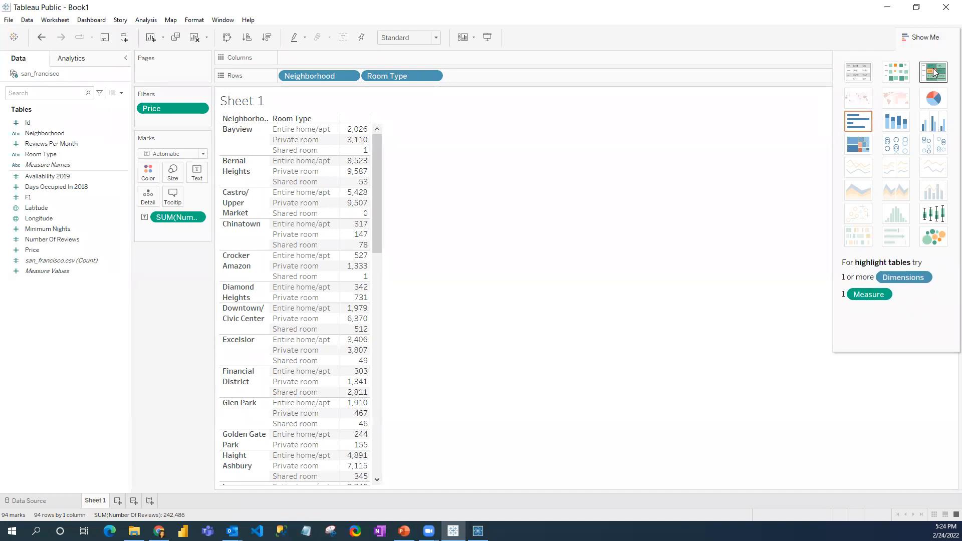
{"action": "left_click", "coordinate": [933, 99]}
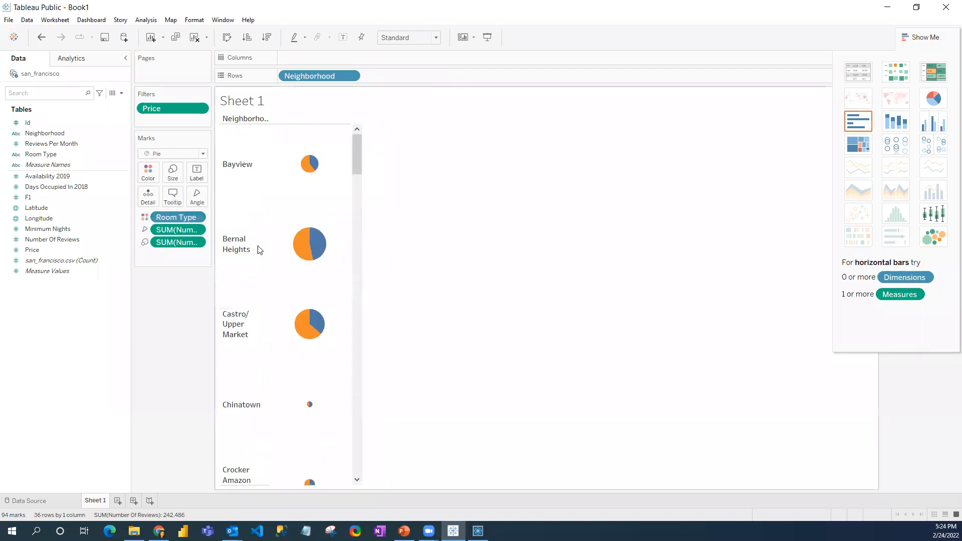
{"action": "mouse_move", "coordinate": [309, 168]}
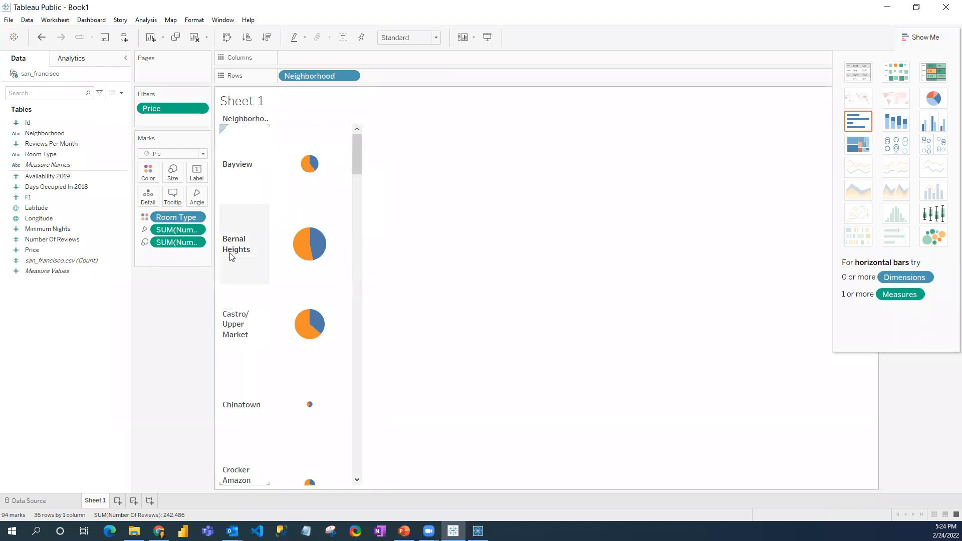
{"action": "mouse_move", "coordinate": [309, 408]}
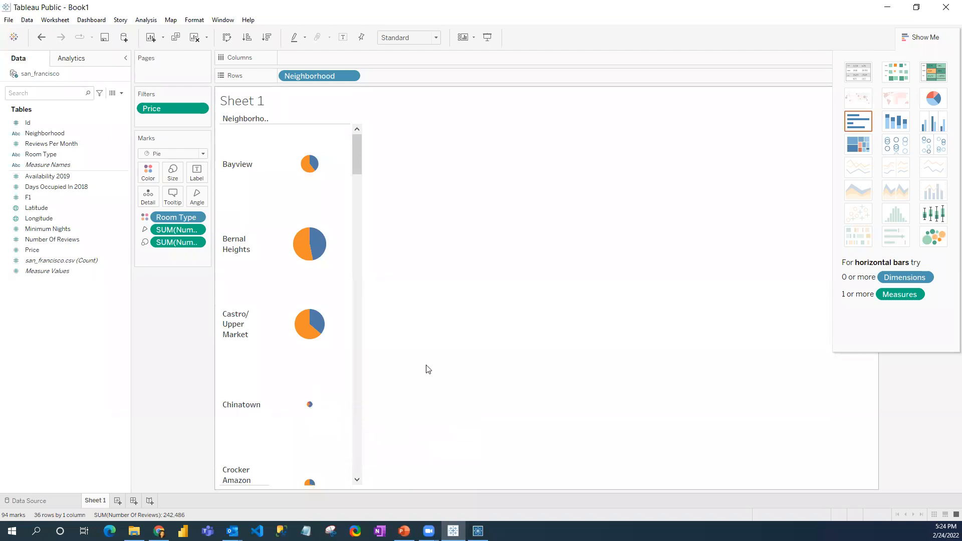
Try the treemap and side-by-side bars chart types on the same neighborhood and room type data
{"action": "left_click", "coordinate": [855, 145]}
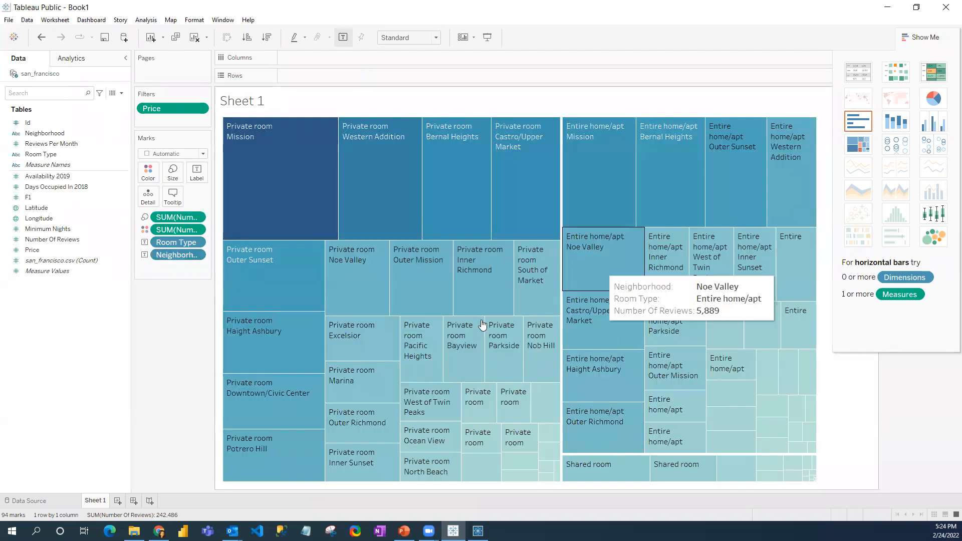
{"action": "left_click", "coordinate": [934, 125]}
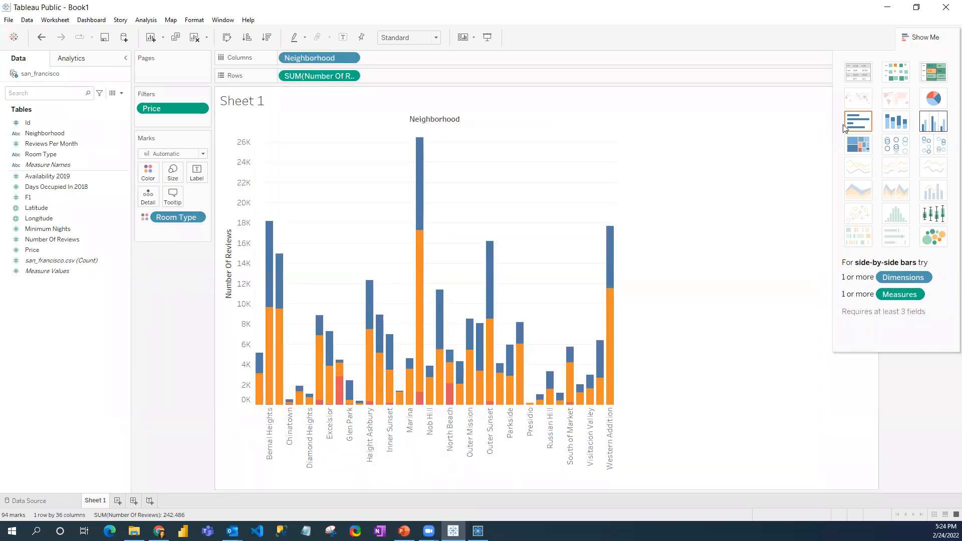
{"action": "left_click", "coordinate": [894, 122]}
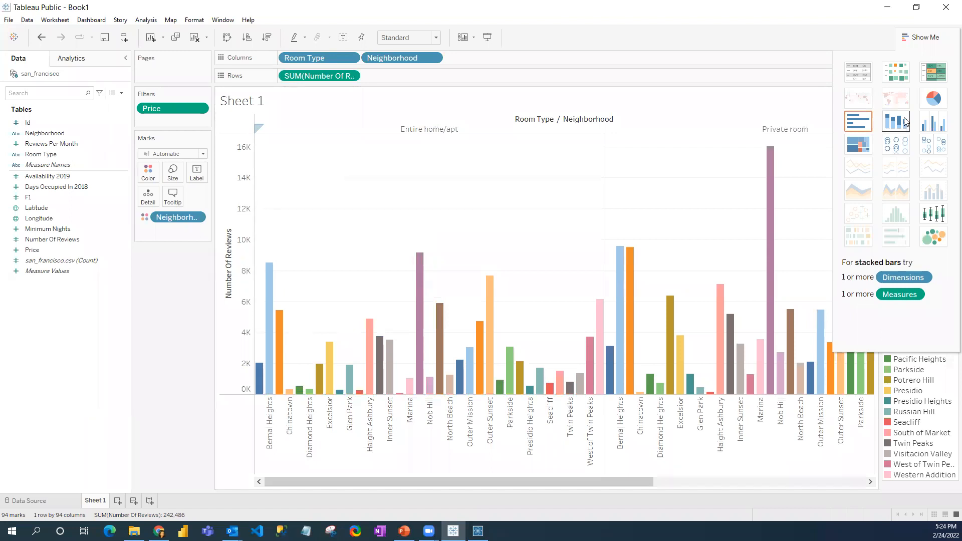
Show the reviews as stacked bars per neighborhood colored by Room Type, and inspect each segment of the Mission bar
{"action": "left_click", "coordinate": [904, 122]}
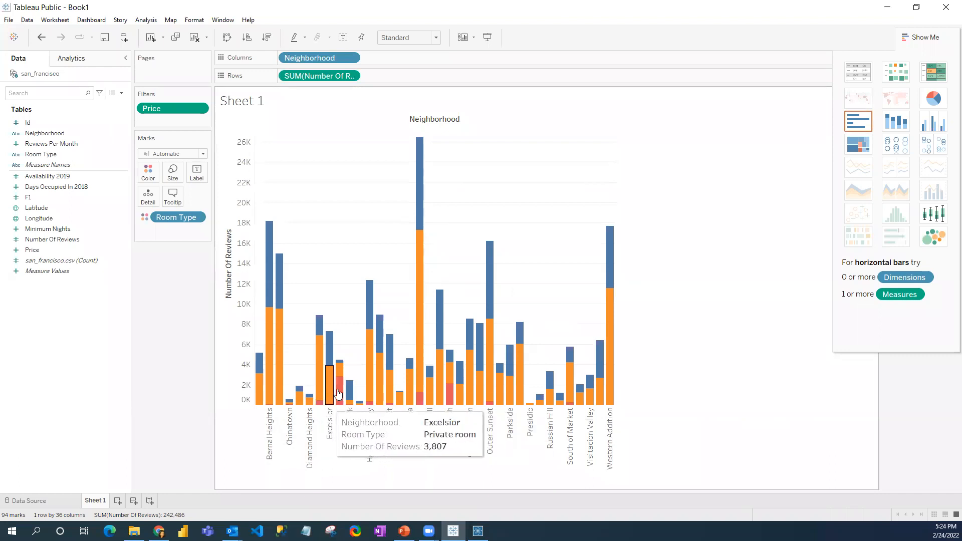
{"action": "left_click", "coordinate": [939, 42]}
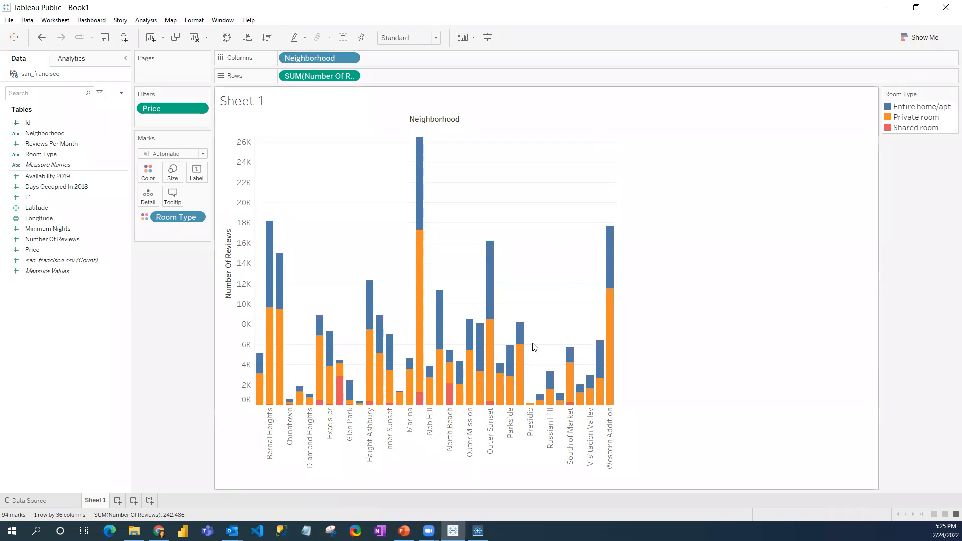
{"action": "mouse_move", "coordinate": [419, 403]}
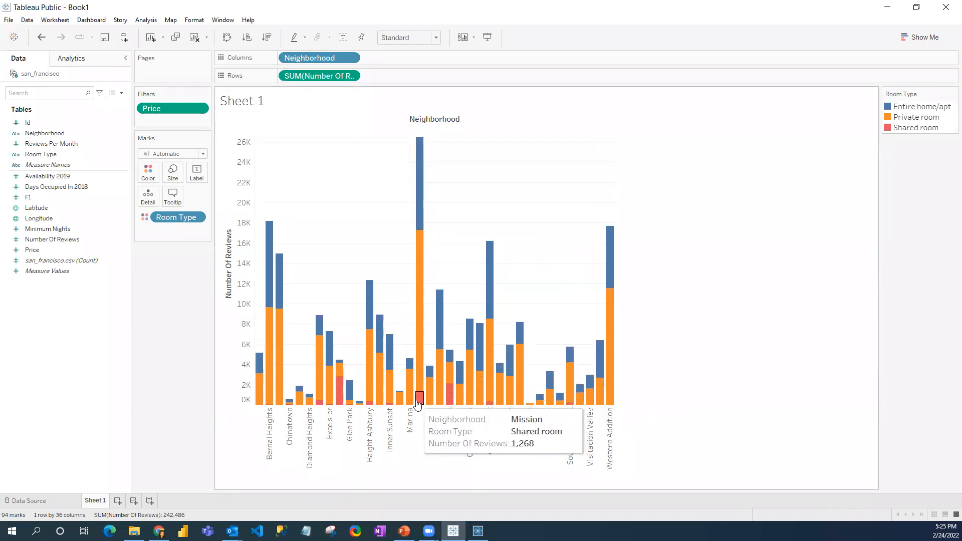
{"action": "mouse_move", "coordinate": [419, 371]}
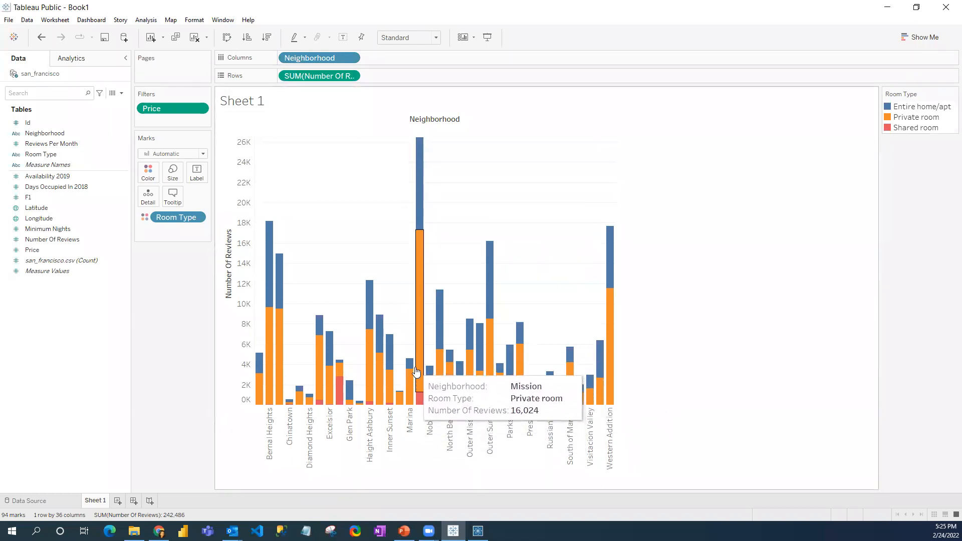
{"action": "mouse_move", "coordinate": [421, 217]}
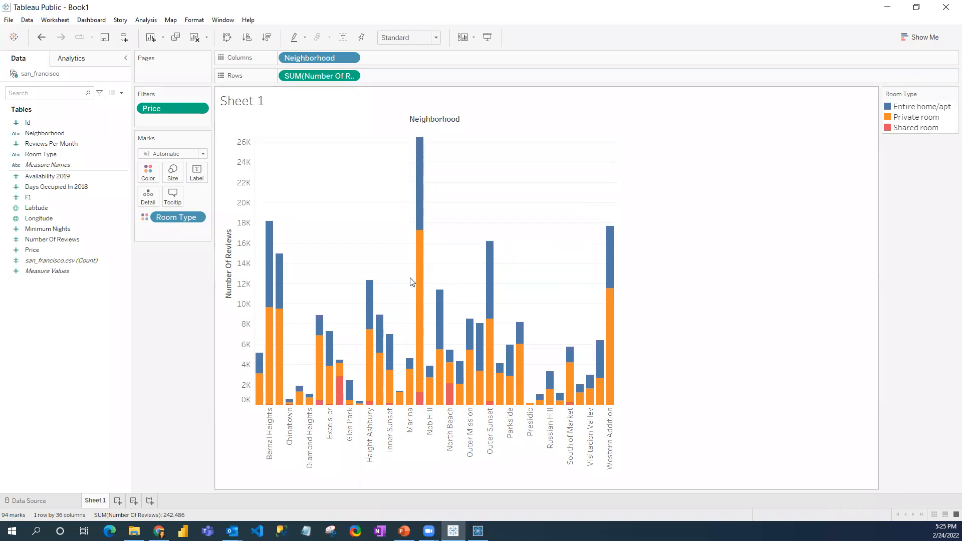
{"action": "mouse_move", "coordinate": [422, 282]}
Preview the sheet as a text table and a treemap, and return it to stacked bars
{"action": "left_click", "coordinate": [921, 38]}
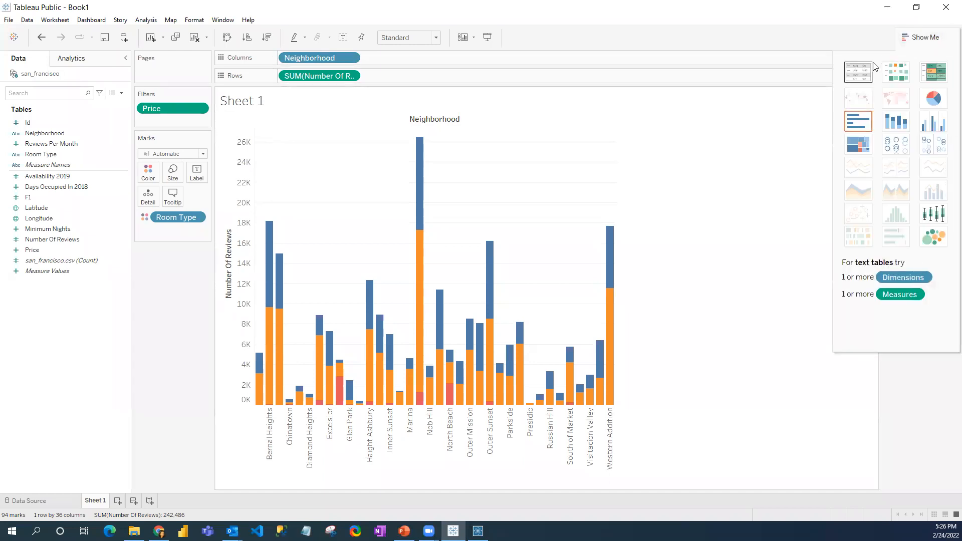
{"action": "left_click", "coordinate": [858, 73]}
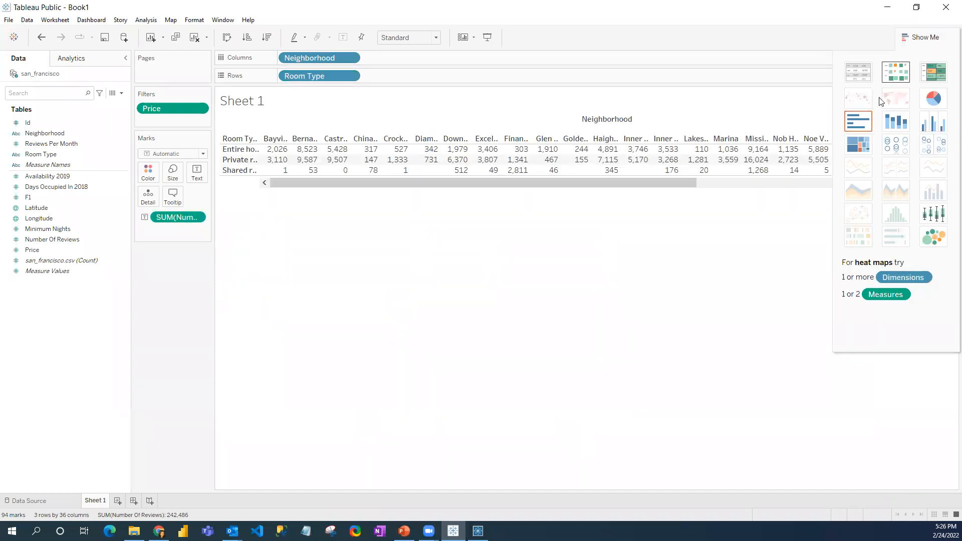
{"action": "left_click", "coordinate": [895, 122]}
{"action": "left_click", "coordinate": [857, 149]}
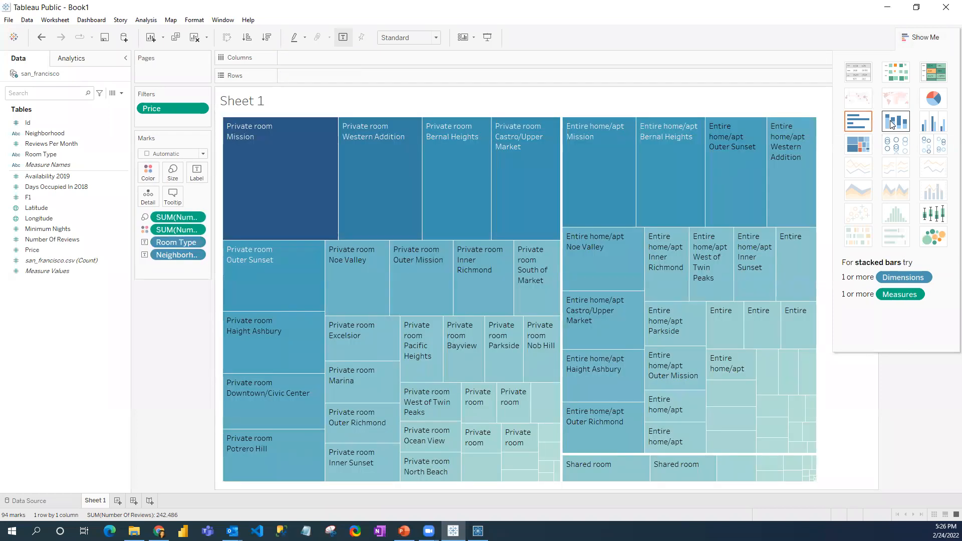
{"action": "left_click", "coordinate": [895, 121]}
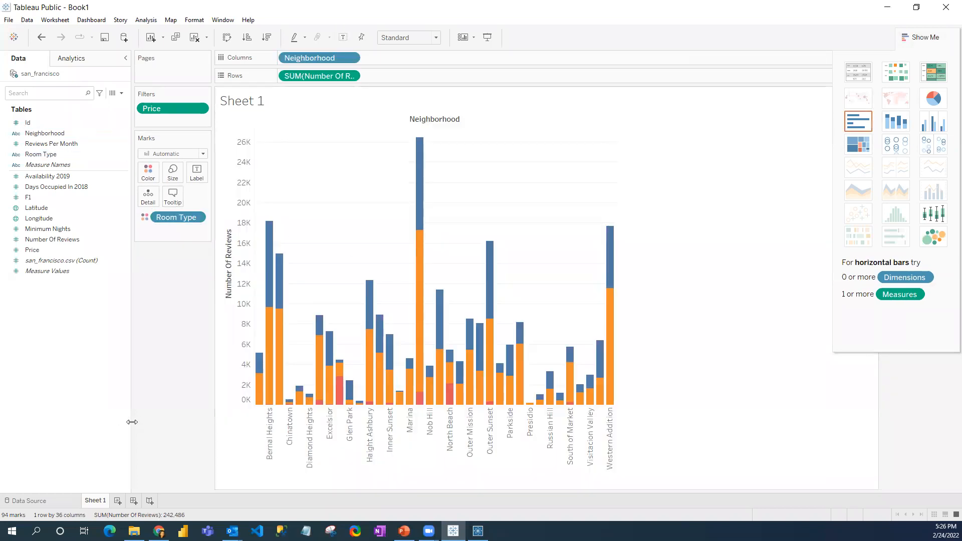
Create a new worksheet and build a text table of summed Availability 2019 with Room Type in the rows
{"action": "left_click", "coordinate": [119, 500]}
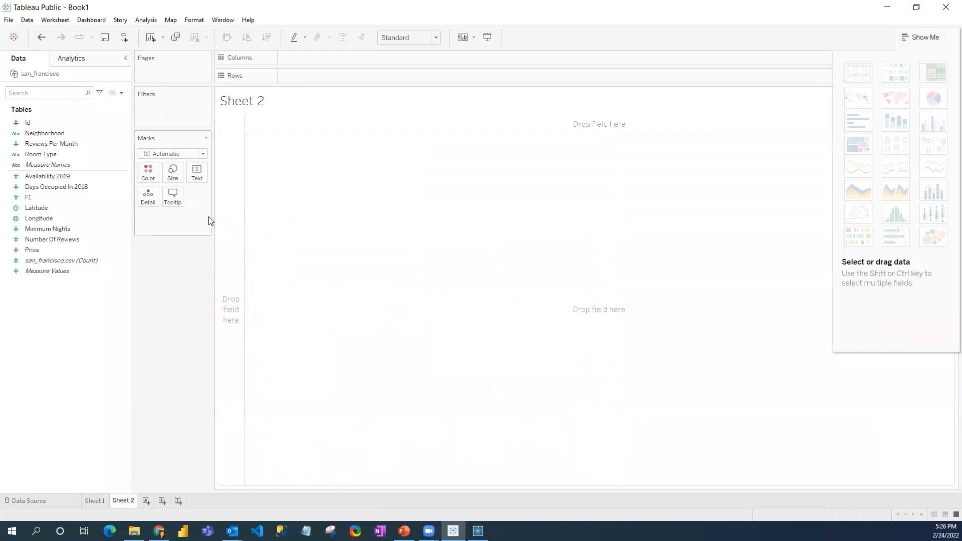
{"action": "left_click", "coordinate": [36, 253]}
{"action": "left_click", "coordinate": [47, 146]}
{"action": "left_click", "coordinate": [53, 135]}
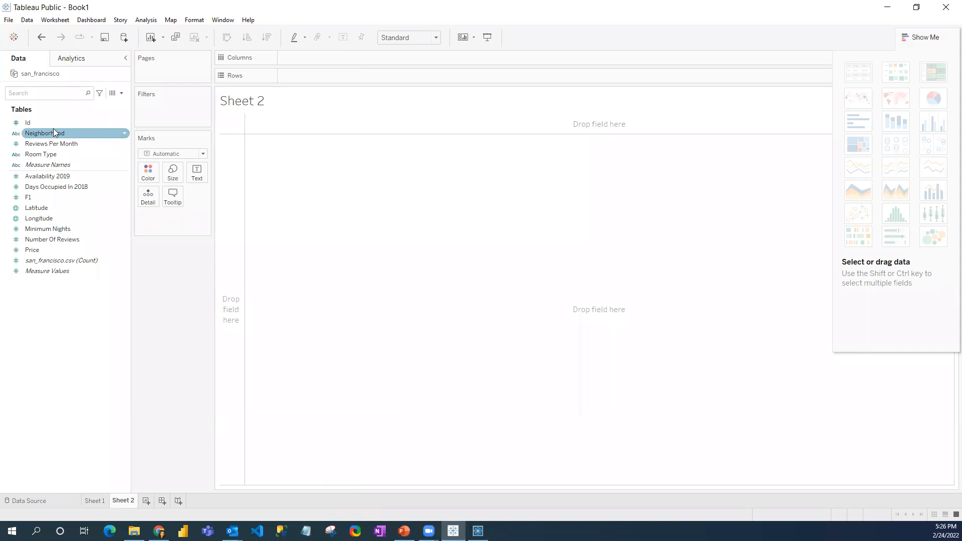
{"action": "left_click", "coordinate": [44, 156]}
{"action": "left_click_drag", "start_coordinate": [46, 157], "coordinate": [306, 79]}
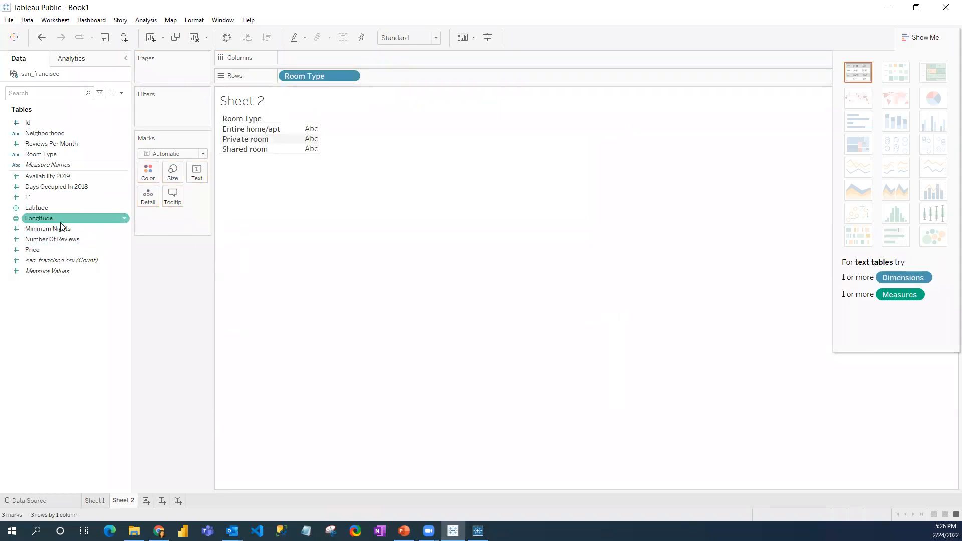
{"action": "left_click_drag", "start_coordinate": [60, 177], "coordinate": [197, 176]}
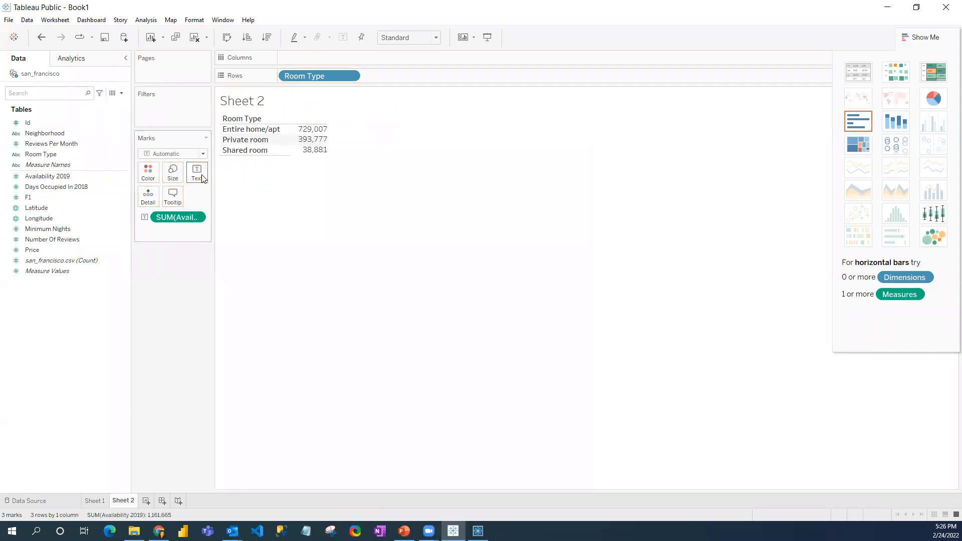
Turn the availability table into a pie chart by Room Type and label its slices with Availability 2019
{"action": "left_click", "coordinate": [939, 100]}
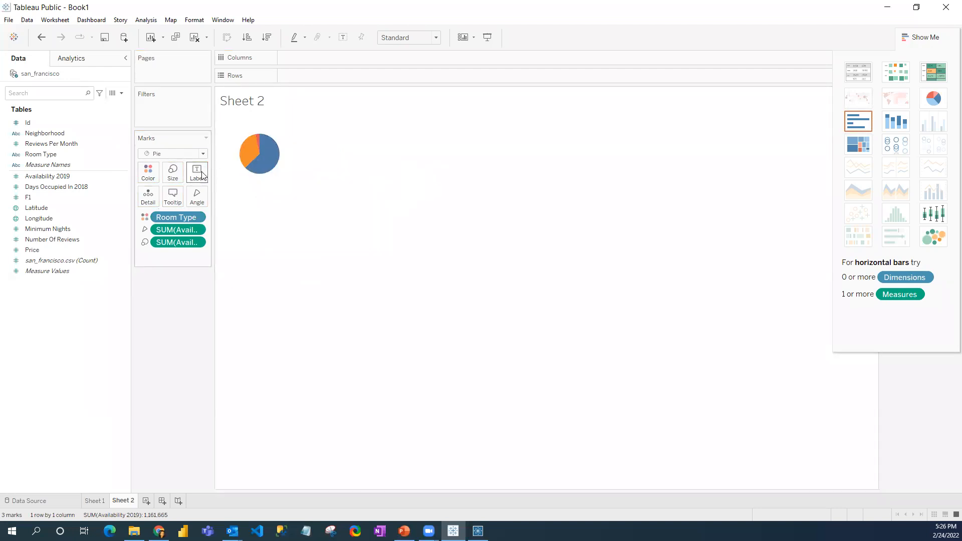
{"action": "left_click", "coordinate": [28, 242]}
{"action": "left_click", "coordinate": [46, 229]}
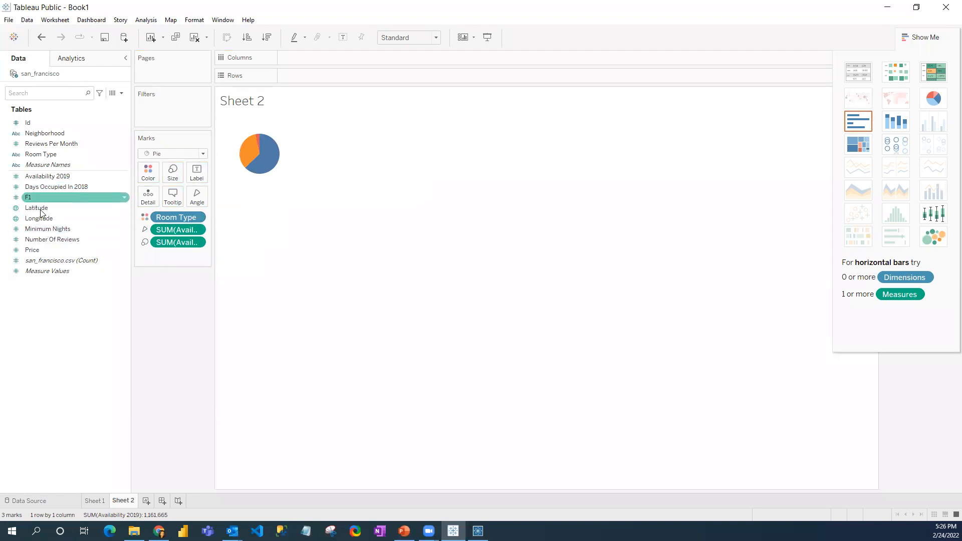
{"action": "left_click_drag", "start_coordinate": [55, 176], "coordinate": [197, 173]}
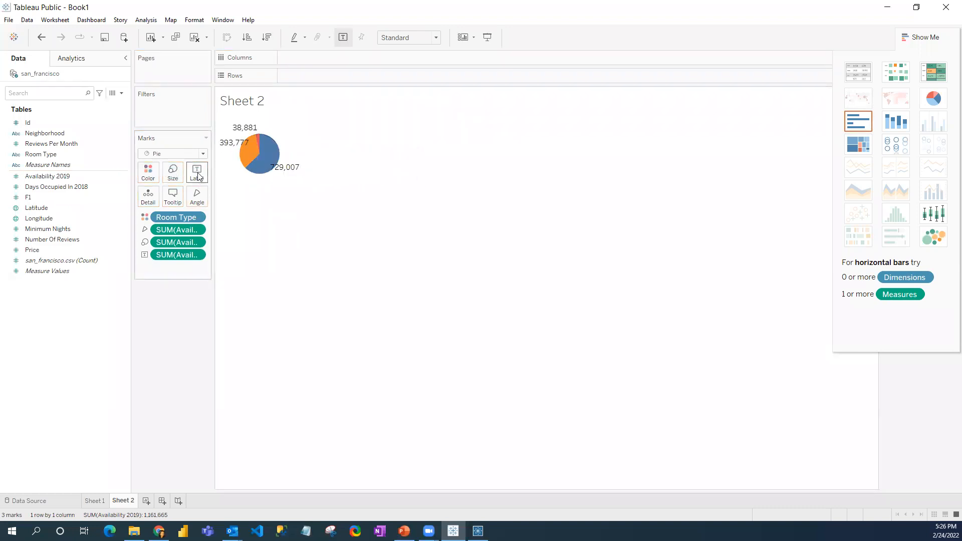
{"action": "mouse_move", "coordinate": [267, 135]}
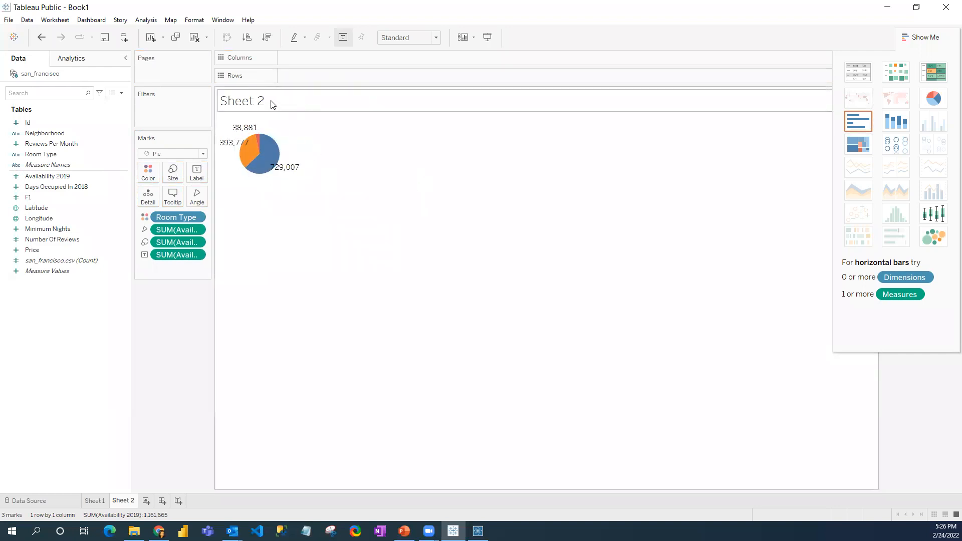
Change the pie chart sheet's title to "Room Type"
{"action": "double_click", "coordinate": [241, 102]}
{"action": "key", "text": "ctrl+a"}
{"action": "key", "text": "BackSpace"}
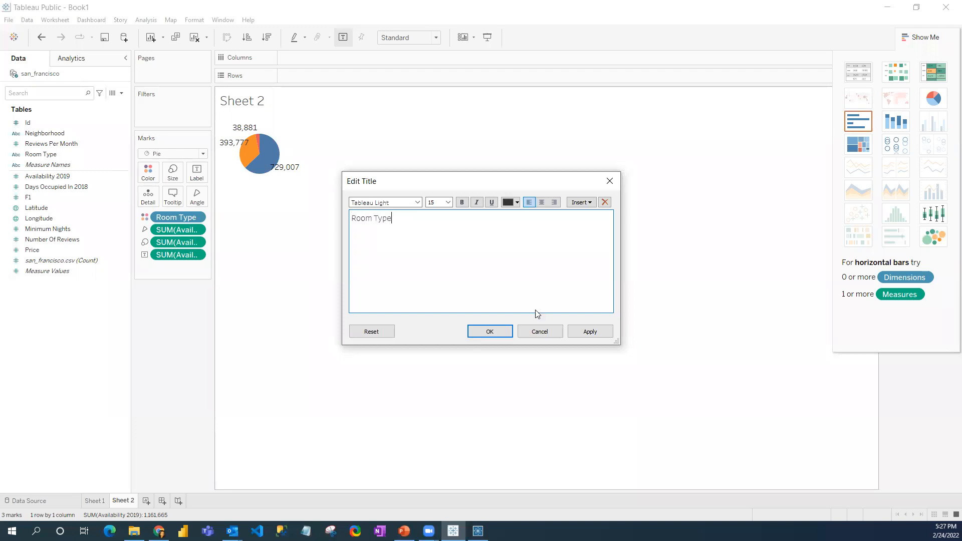
{"action": "left_click", "coordinate": [506, 335]}
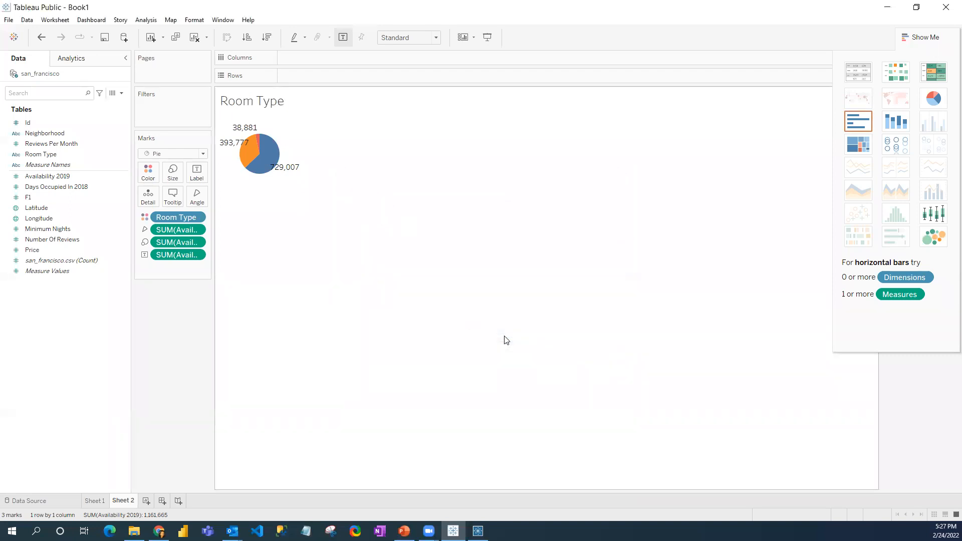
Hide the Show Me chart suggestions on Sheet 1 and create a new dashboard
{"action": "left_click", "coordinate": [96, 501]}
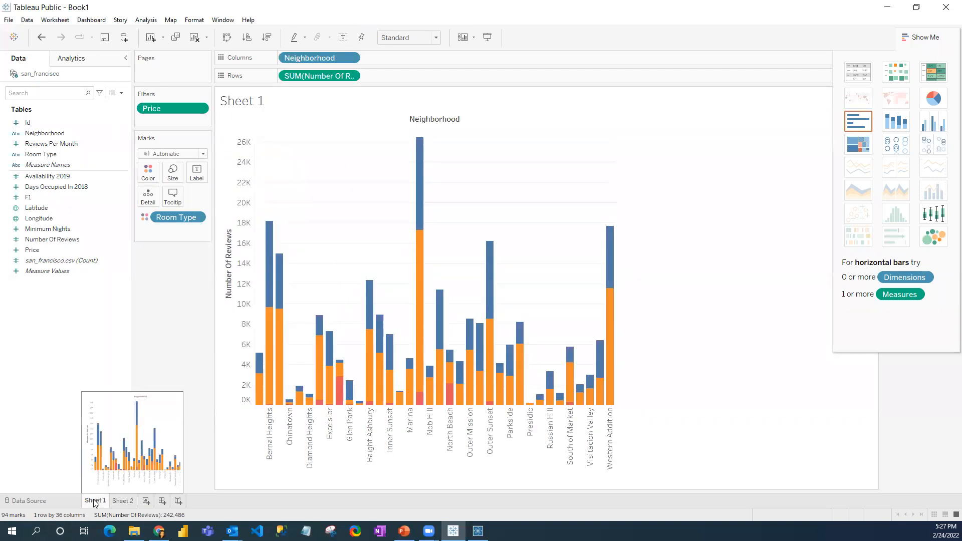
{"action": "left_click", "coordinate": [922, 38]}
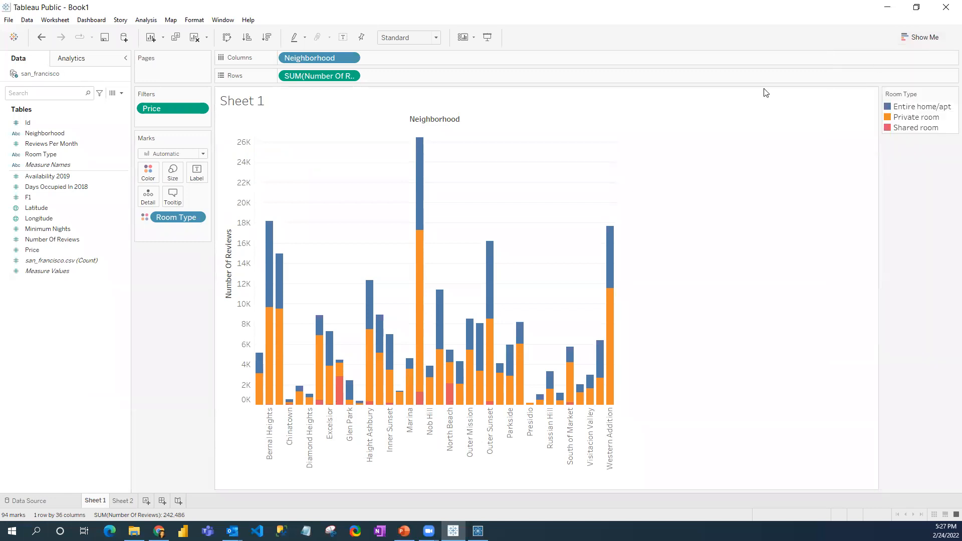
{"action": "left_click", "coordinate": [162, 501]}
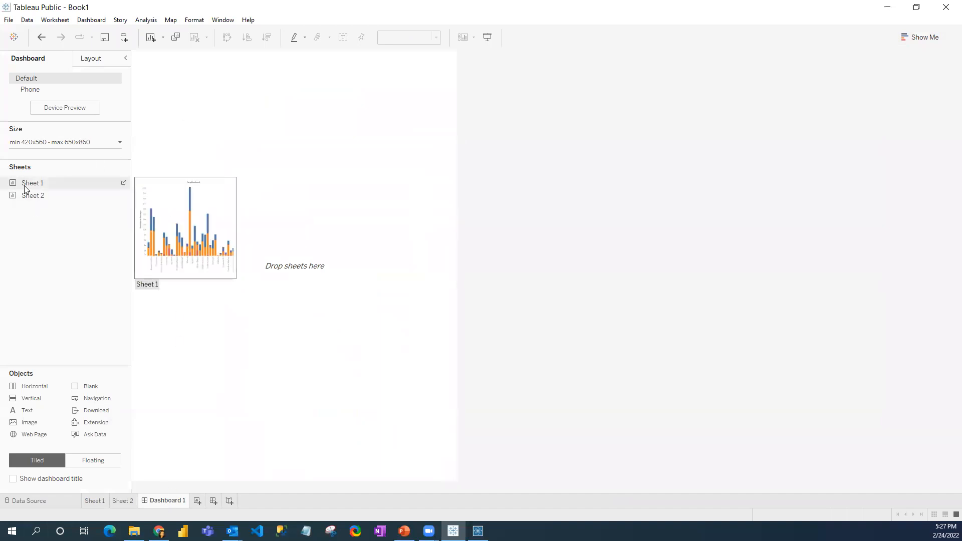
{"action": "mouse_move", "coordinate": [36, 189]}
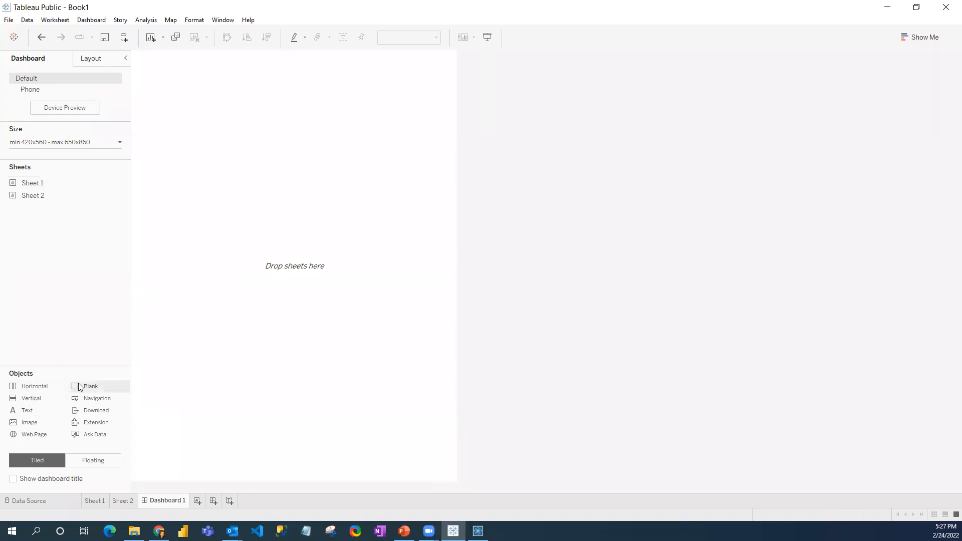
Add a Blank object filling the dashboard and view the minimum and maximum dashboard size settings
{"action": "left_click_drag", "start_coordinate": [88, 390], "coordinate": [241, 303]}
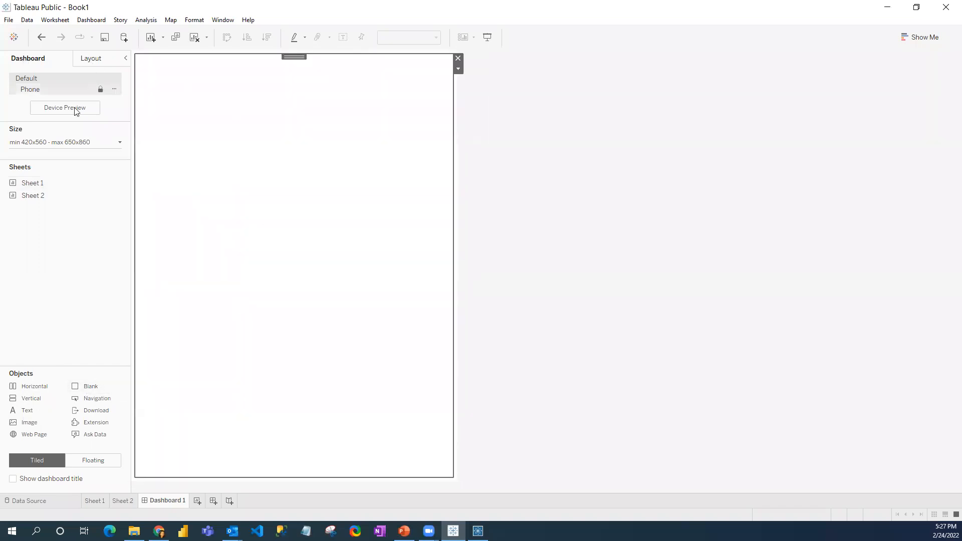
{"action": "left_click", "coordinate": [120, 143]}
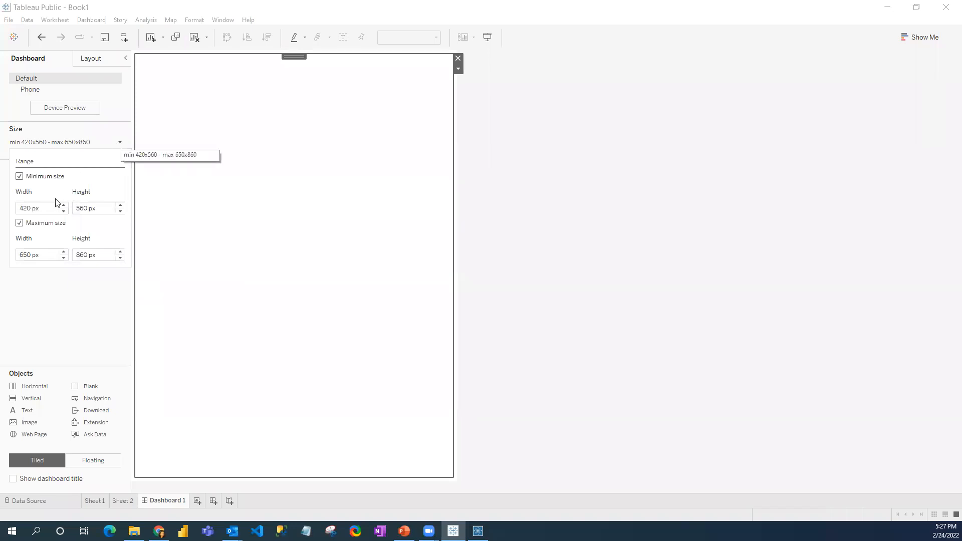
{"action": "left_click", "coordinate": [209, 149]}
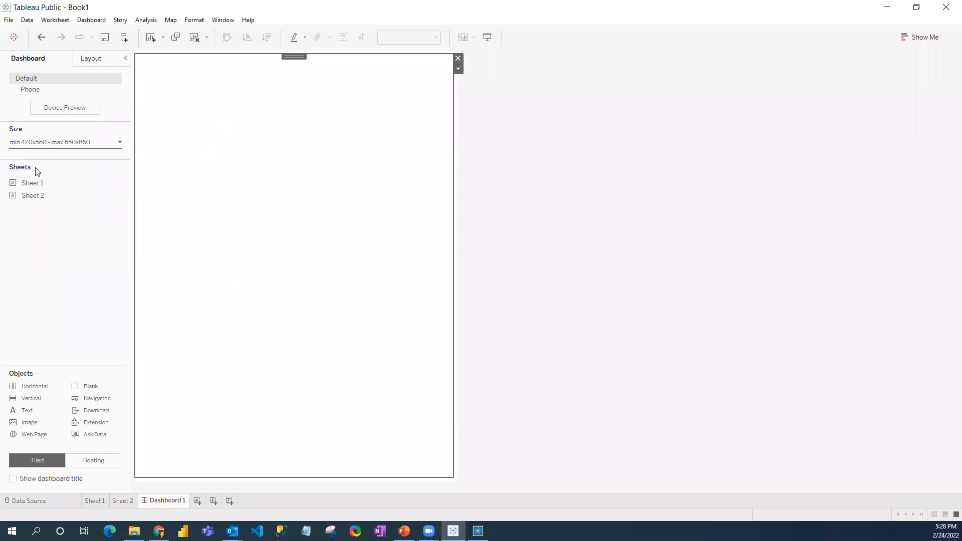
{"action": "mouse_move", "coordinate": [32, 184]}
{"action": "left_mouse_down"}
{"action": "mouse_move", "coordinate": [230, 169]}
{"action": "mouse_move", "coordinate": [88, 181]}
{"action": "left_mouse_up"}
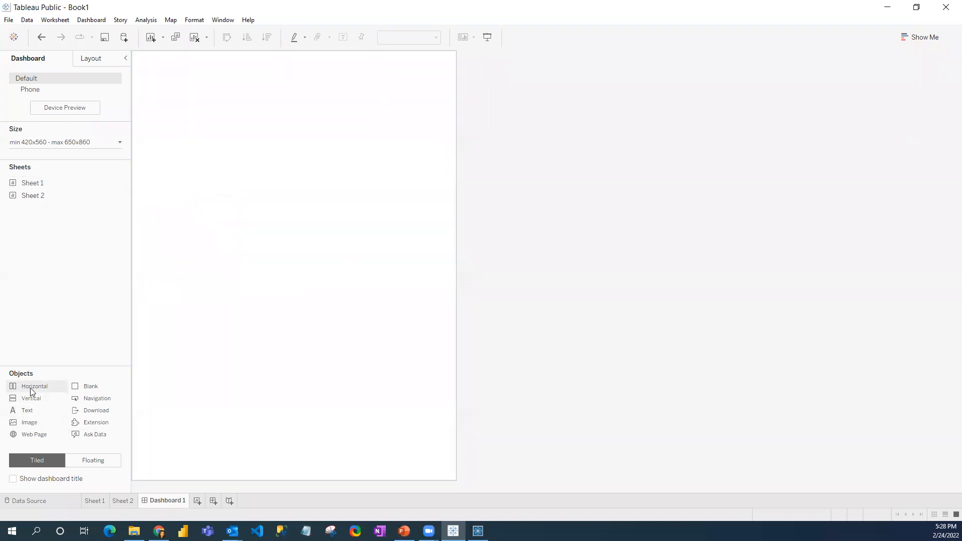
{"action": "mouse_move", "coordinate": [27, 386]}
{"action": "left_mouse_down"}
{"action": "mouse_move", "coordinate": [84, 376]}
{"action": "mouse_move", "coordinate": [165, 302]}
{"action": "left_mouse_up"}
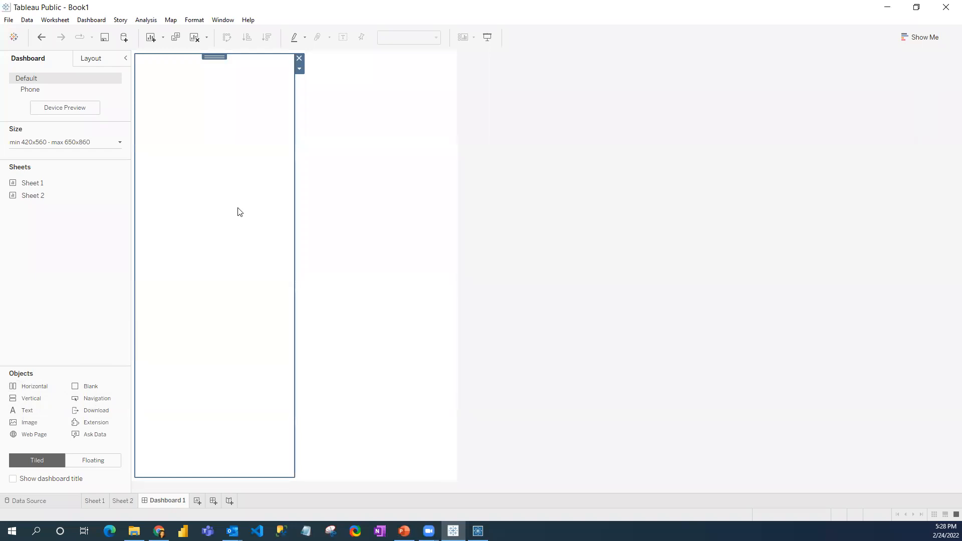
{"action": "left_click", "coordinate": [297, 61]}
Place a full-width container above the lower layout area, remove the extra narrow container below, and shrink the upper one to a shallow header strip
{"action": "left_click_drag", "start_coordinate": [36, 395], "coordinate": [279, 100]}
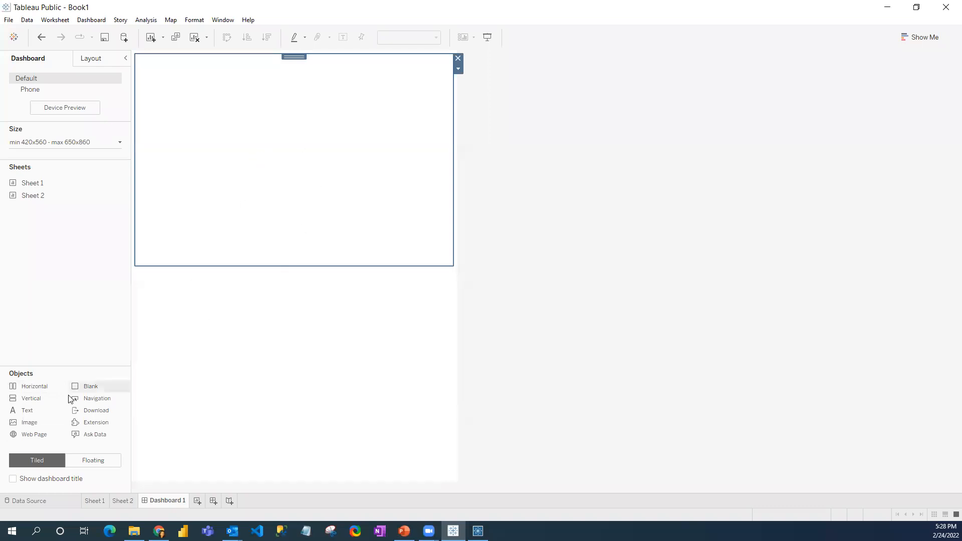
{"action": "left_click_drag", "start_coordinate": [36, 387], "coordinate": [341, 366]}
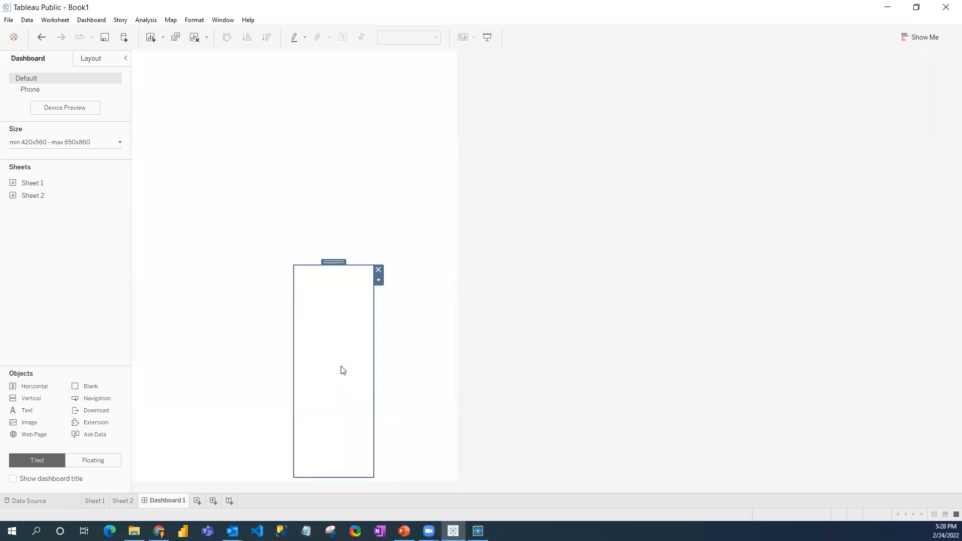
{"action": "left_click", "coordinate": [379, 270]}
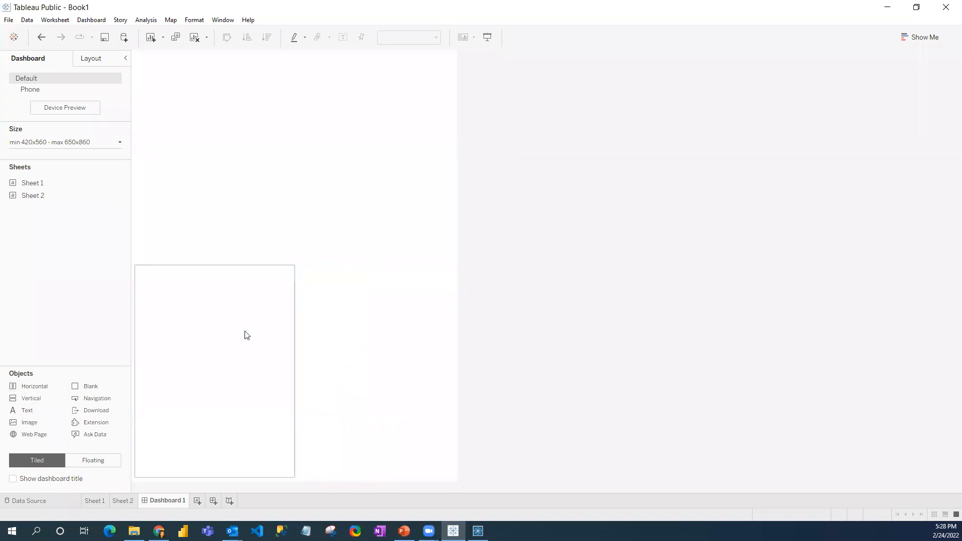
{"action": "left_click", "coordinate": [300, 185]}
{"action": "left_click_drag", "start_coordinate": [295, 266], "coordinate": [320, 94]}
{"action": "left_click", "coordinate": [240, 79]}
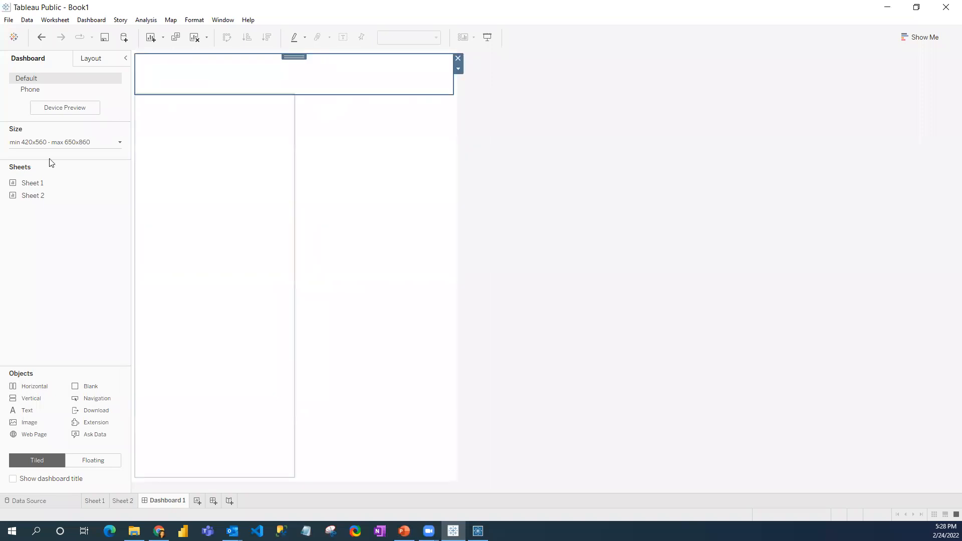
Add a Text object reading "Dashboard" in the left half of the header strip
{"action": "left_click_drag", "start_coordinate": [15, 411], "coordinate": [264, 68]}
{"action": "left_click_drag", "start_coordinate": [170, 76], "coordinate": [152, 79]}
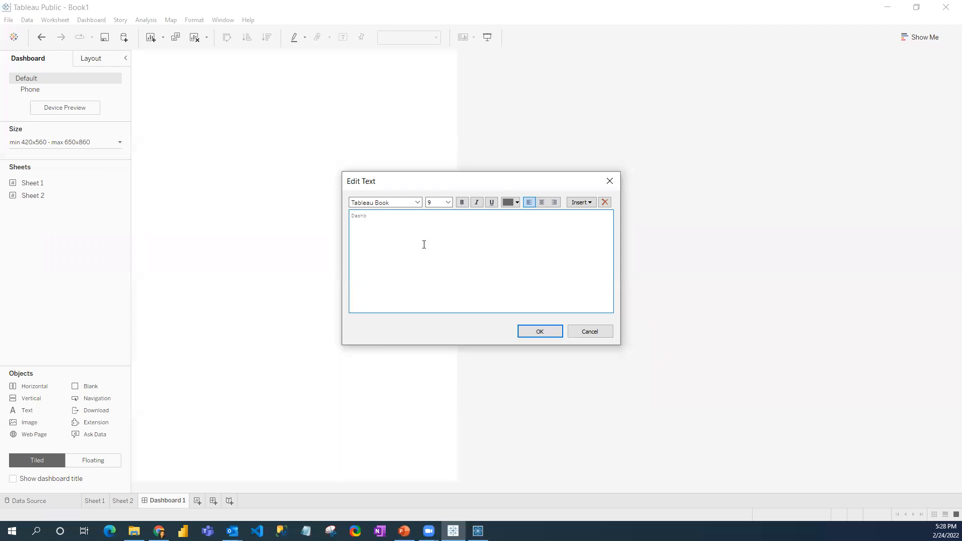
{"action": "left_click", "coordinate": [539, 332]}
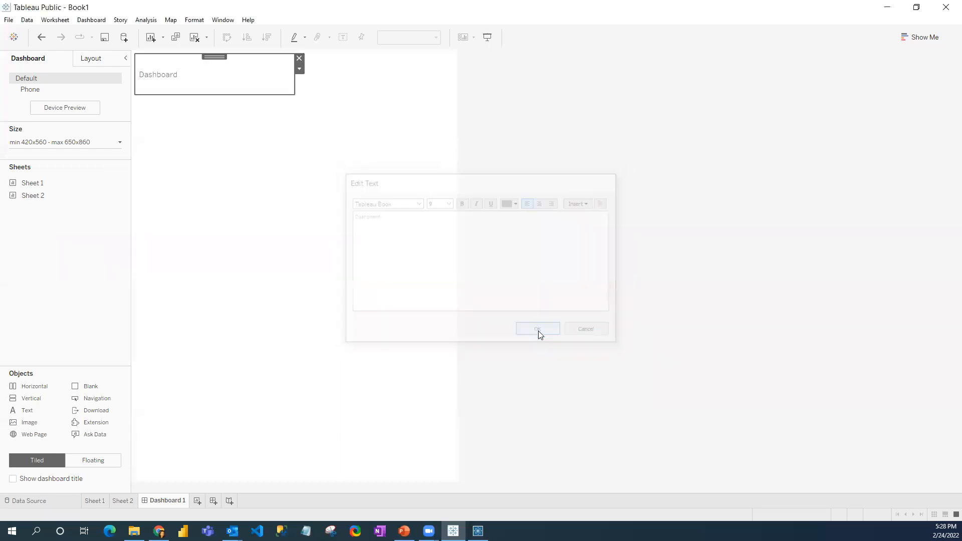
Add an Image object beside the Dashboard text in the header strip and open its image file selection
{"action": "left_click", "coordinate": [358, 88]}
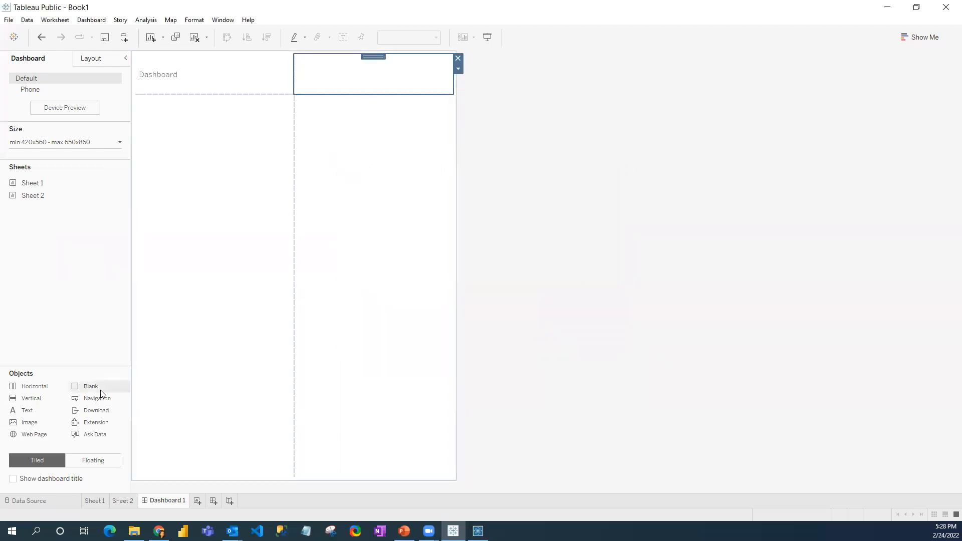
{"action": "left_click_drag", "start_coordinate": [26, 423], "coordinate": [368, 75]}
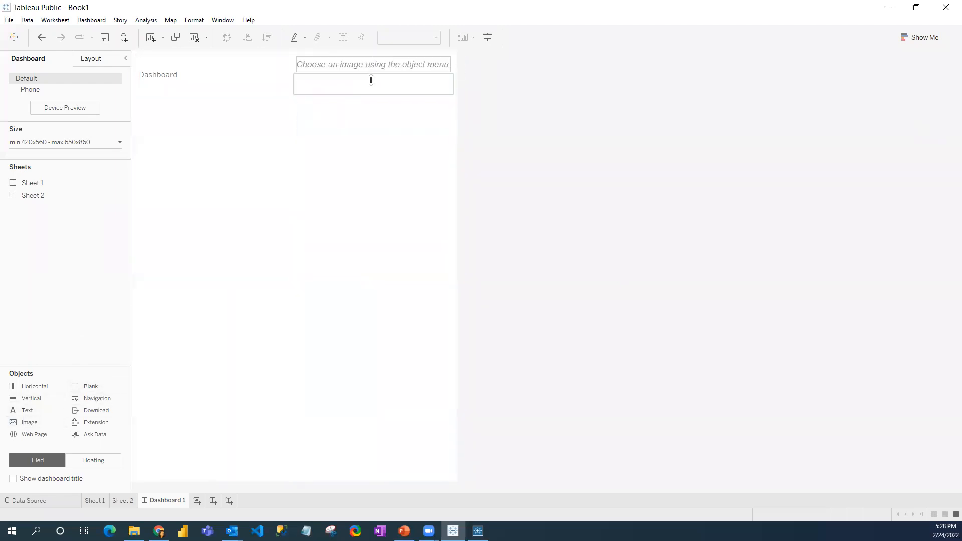
{"action": "left_click", "coordinate": [543, 182]}
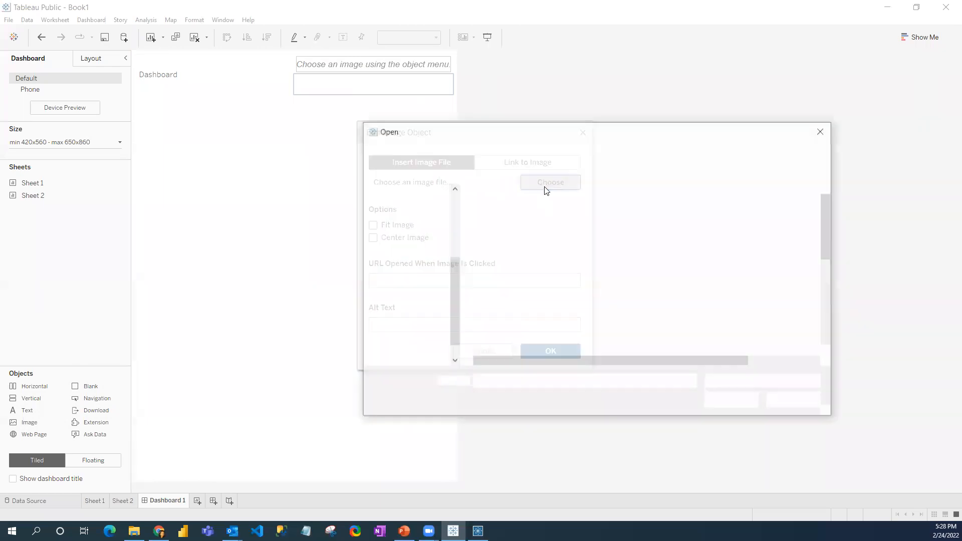
Look for an image file in the Images folder of the 2022-02-24 BlueChip Technologies session, and leave the Image object without a file
{"action": "left_click", "coordinate": [401, 350]}
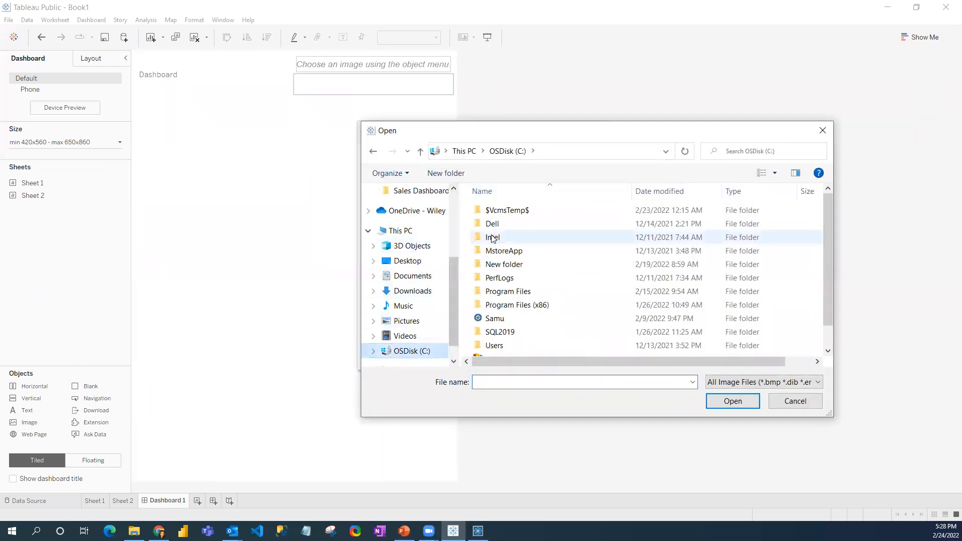
{"action": "double_click", "coordinate": [493, 316]}
{"action": "double_click", "coordinate": [514, 237]}
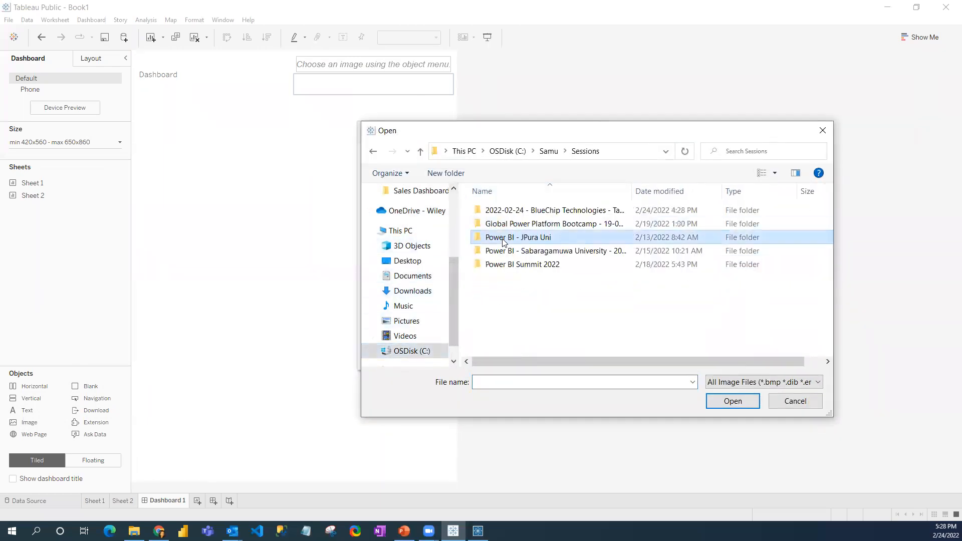
{"action": "double_click", "coordinate": [517, 214]}
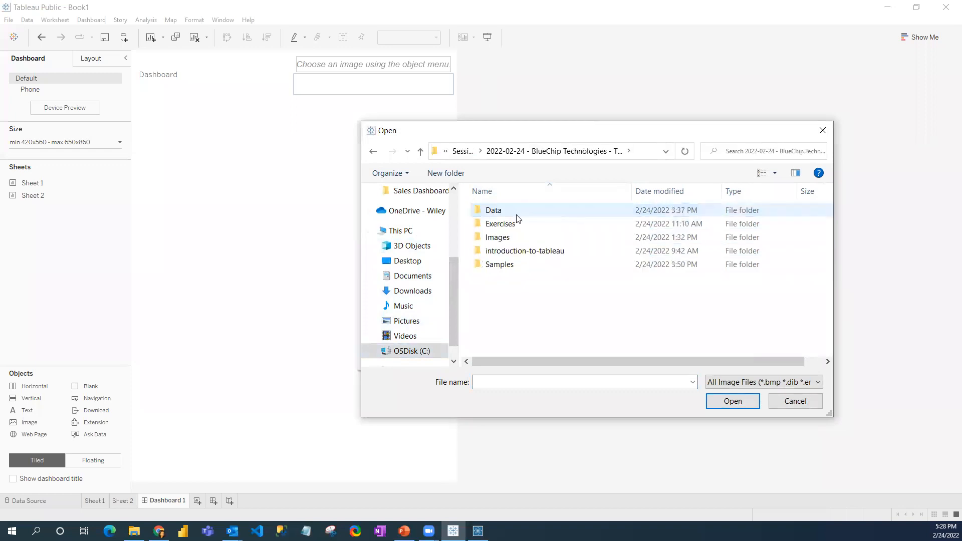
{"action": "double_click", "coordinate": [501, 250]}
{"action": "left_click", "coordinate": [521, 153]}
{"action": "double_click", "coordinate": [510, 242]}
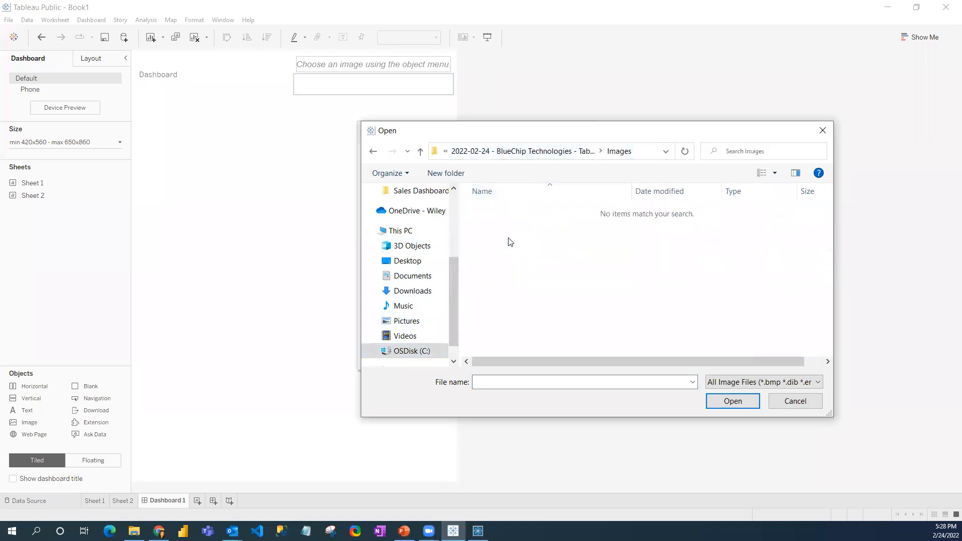
{"action": "left_click", "coordinate": [764, 382]}
{"action": "left_click", "coordinate": [717, 396]}
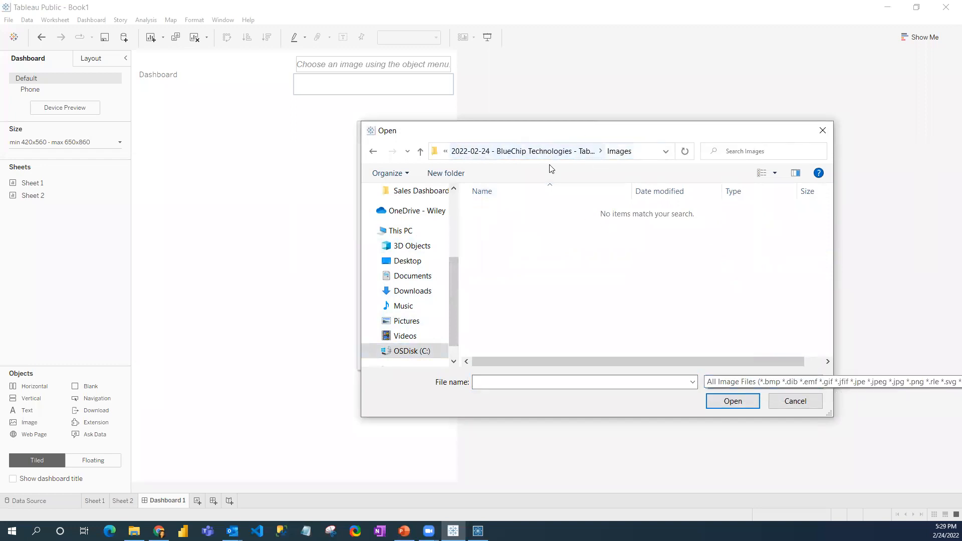
{"action": "left_click", "coordinate": [822, 130]}
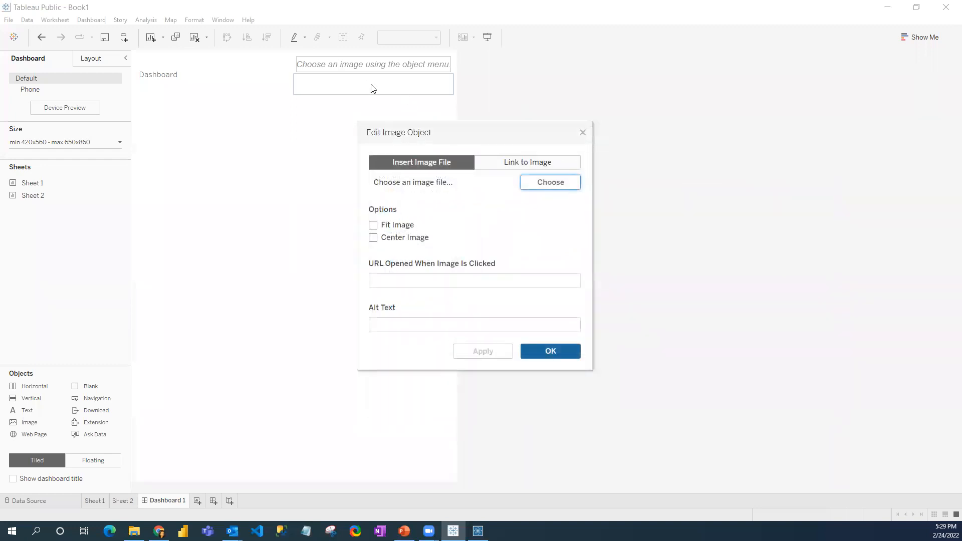
{"action": "left_click", "coordinate": [583, 134]}
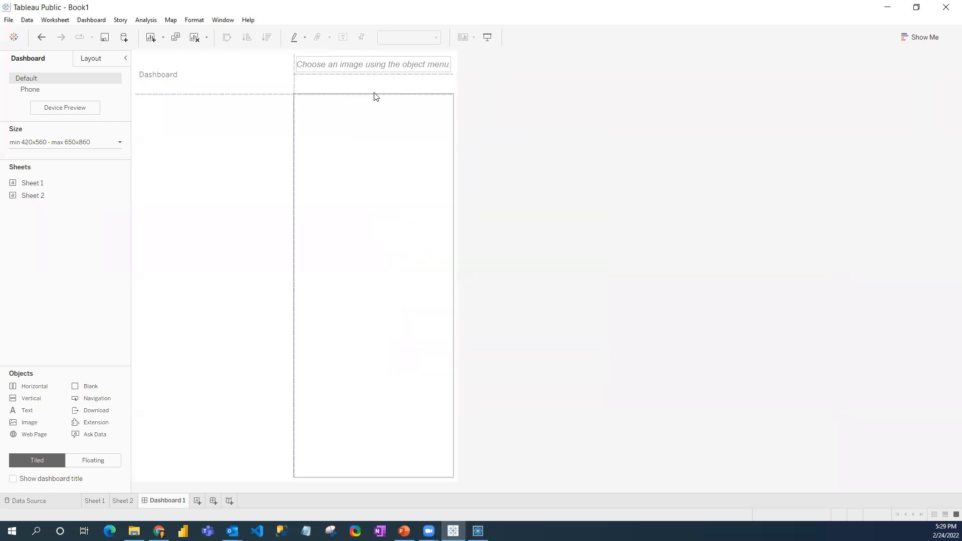
Place Sheet 1 on the dashboard below the Dashboard text and remove its Room Type legend
{"action": "left_click", "coordinate": [388, 71]}
{"action": "left_click_drag", "start_coordinate": [395, 75], "coordinate": [376, 80]}
{"action": "left_click", "coordinate": [201, 91]}
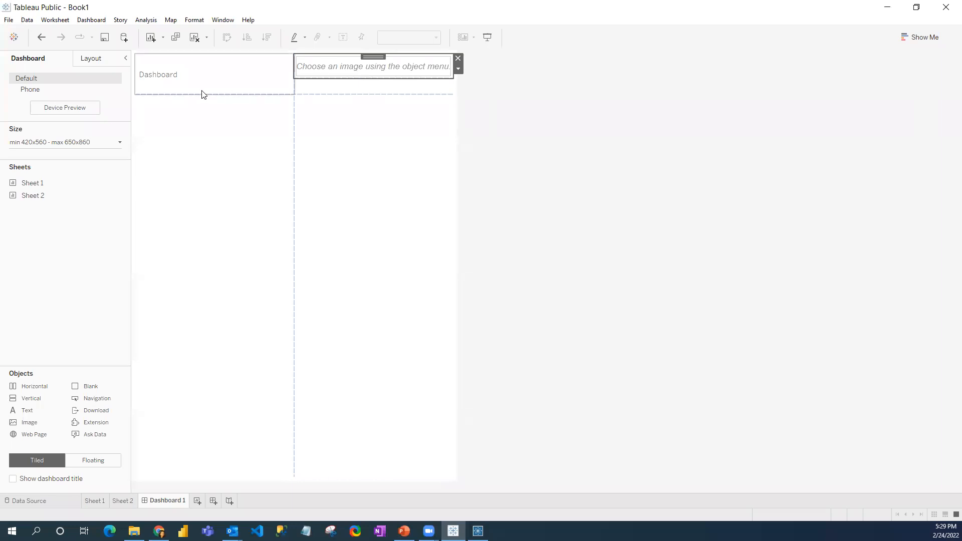
{"action": "left_click", "coordinate": [202, 165]}
{"action": "left_click_drag", "start_coordinate": [22, 183], "coordinate": [219, 193]}
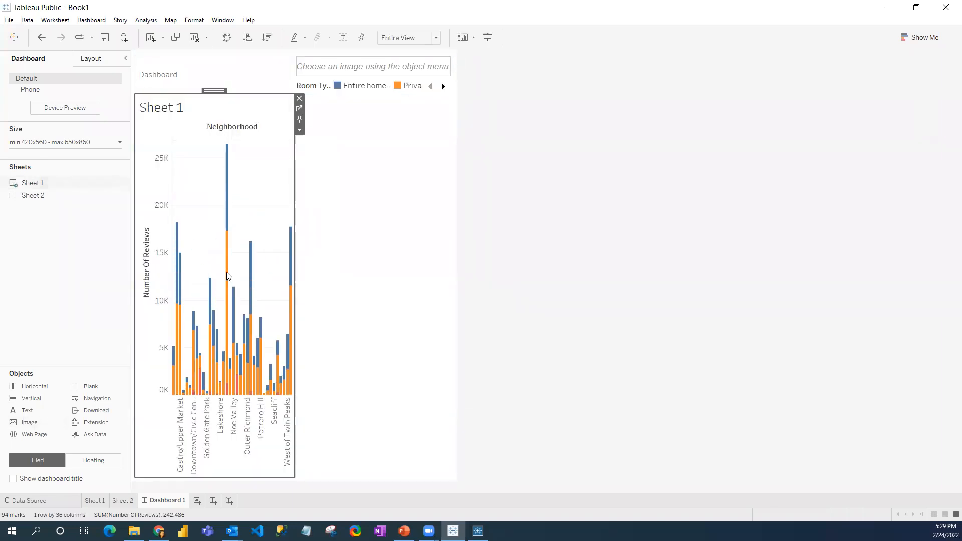
{"action": "left_click", "coordinate": [443, 87]}
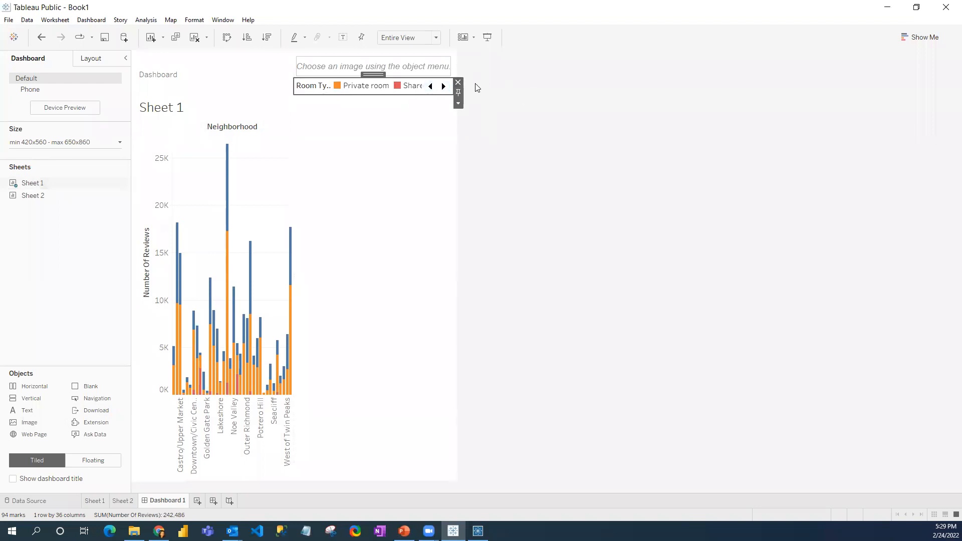
{"action": "left_click", "coordinate": [458, 82]}
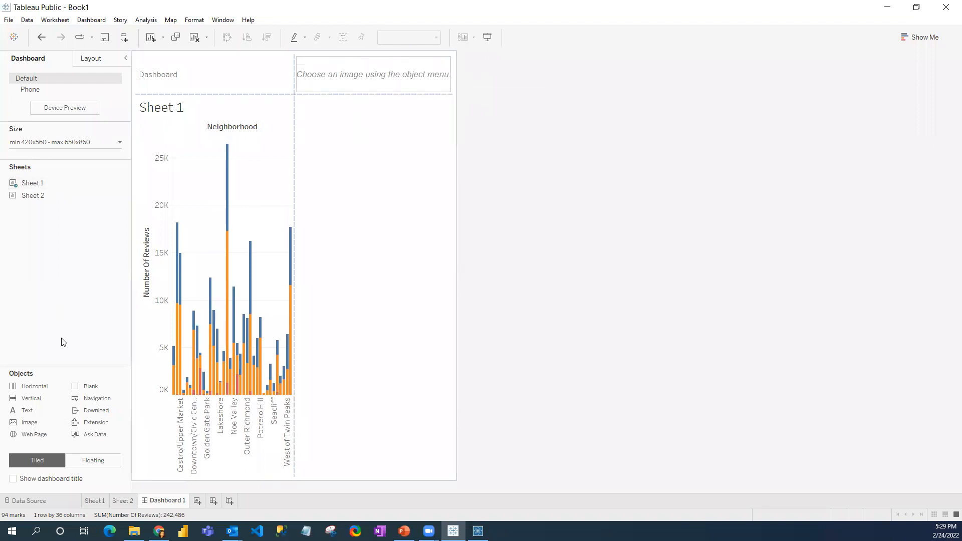
Place Sheet 2 in the upper half of the area beside the Sheet 1 chart, removing the first misplaced copy
{"action": "left_click_drag", "start_coordinate": [33, 196], "coordinate": [344, 231]}
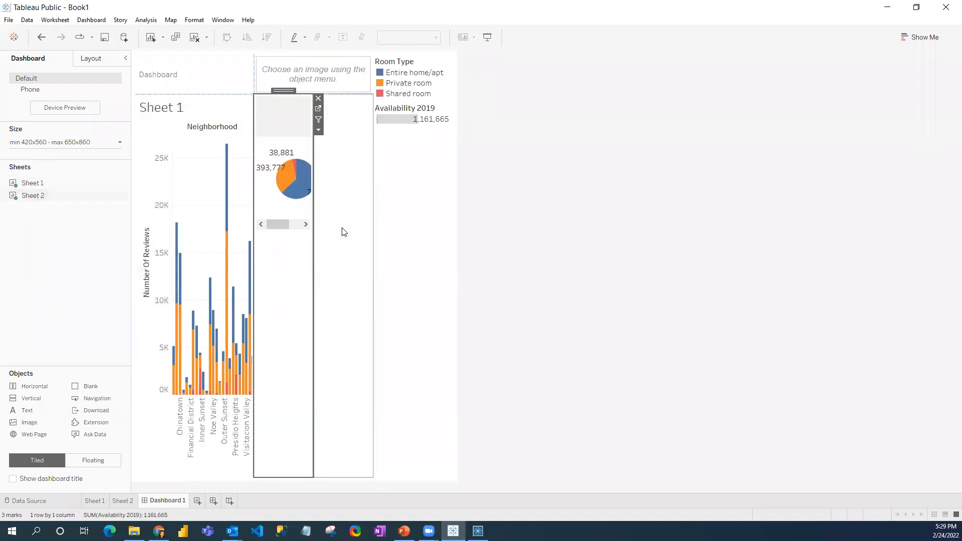
{"action": "left_click", "coordinate": [318, 98]}
{"action": "left_click_drag", "start_coordinate": [32, 195], "coordinate": [376, 300]}
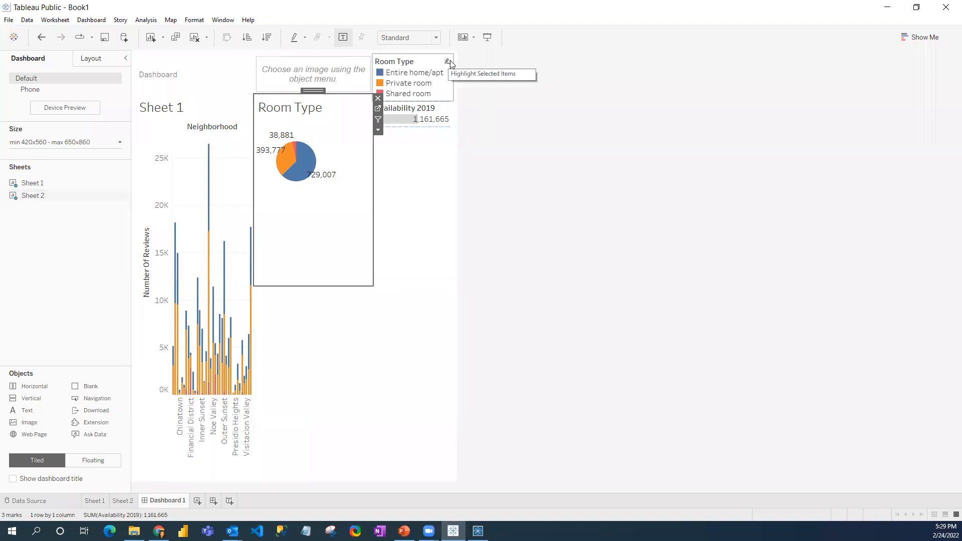
Remove the Room Type legend and the Availability 2019 legend with its container, and reduce the height of the pie chart's area
{"action": "left_click", "coordinate": [424, 70]}
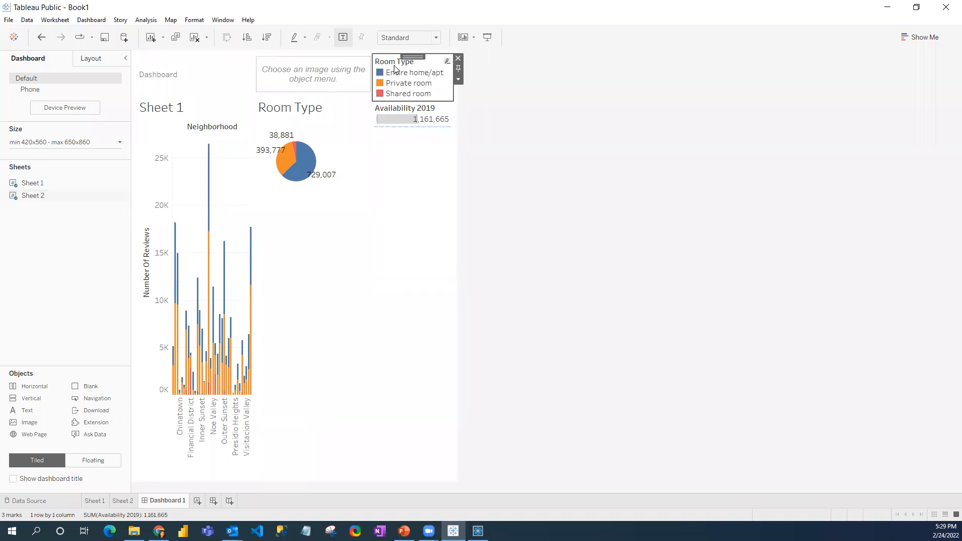
{"action": "left_click", "coordinate": [459, 61]}
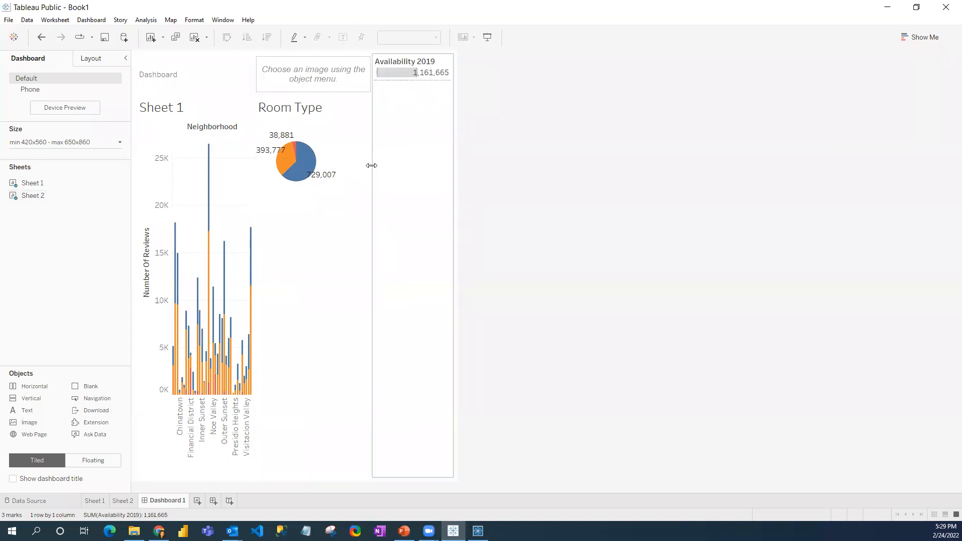
{"action": "left_click", "coordinate": [406, 118]}
{"action": "left_click", "coordinate": [457, 58]}
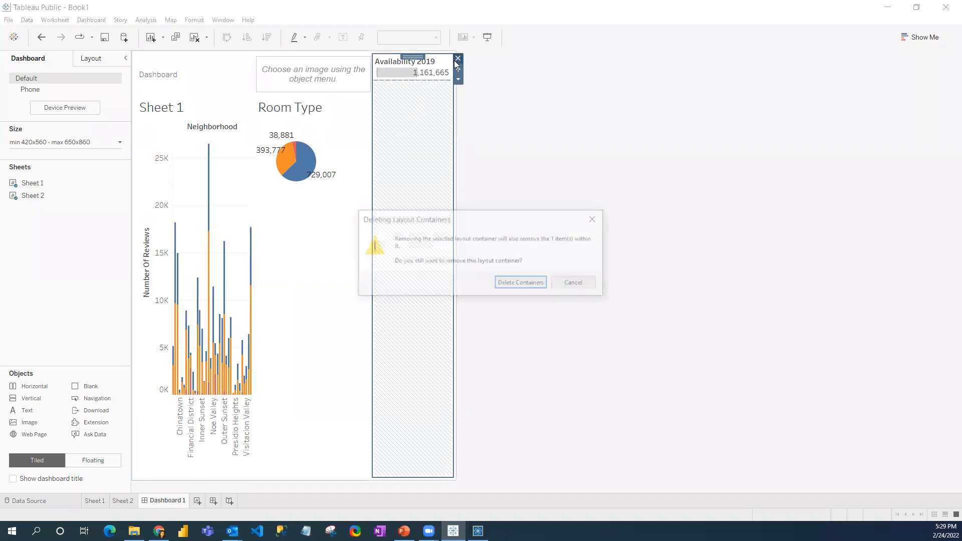
{"action": "left_click", "coordinate": [521, 282]}
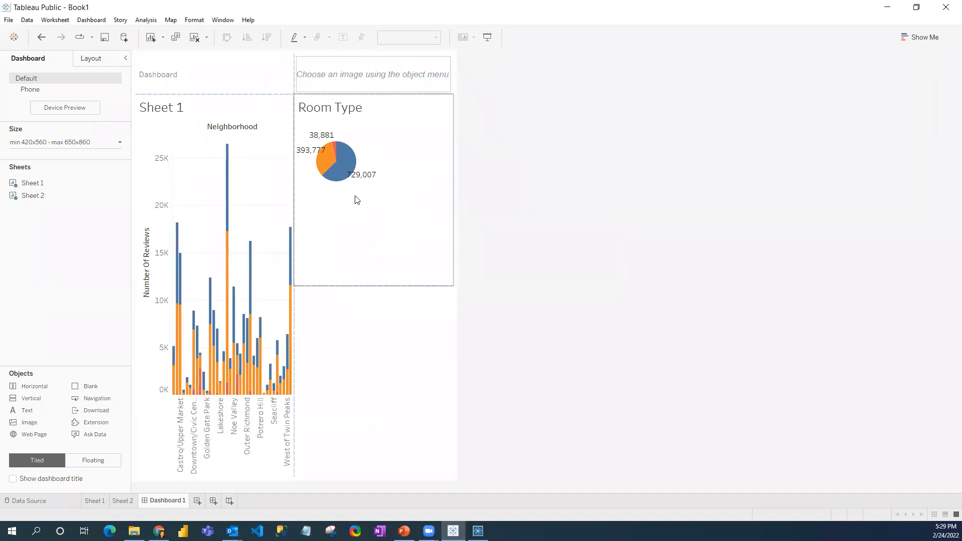
{"action": "left_click_drag", "start_coordinate": [359, 286], "coordinate": [365, 260]}
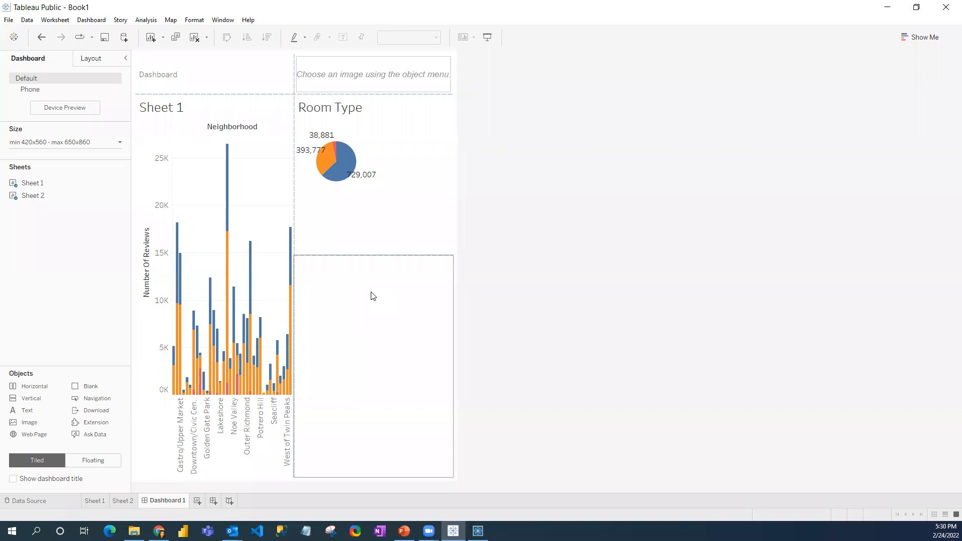
{"action": "key", "text": "Delete"}
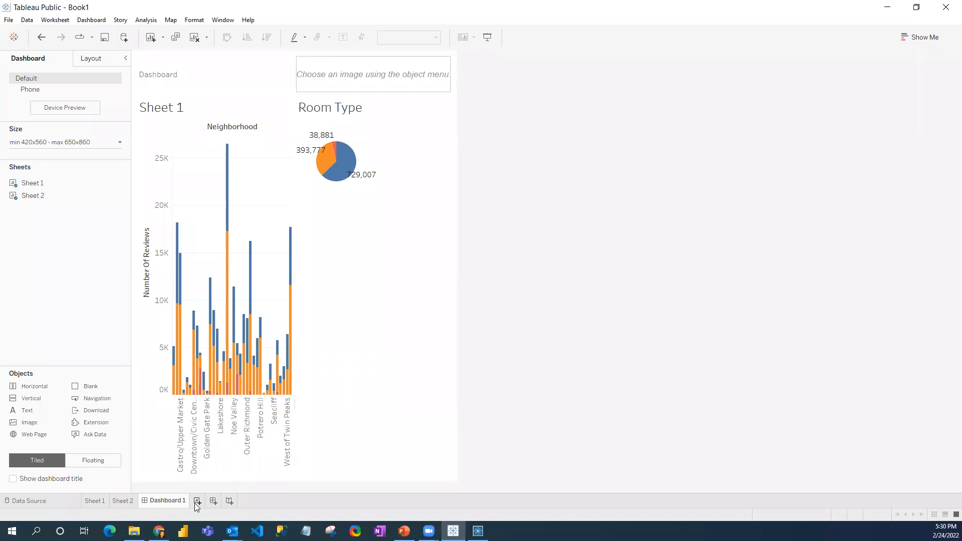
Create a new story and place Dashboard 1 in its first story point
{"action": "mouse_move", "coordinate": [167, 504]}
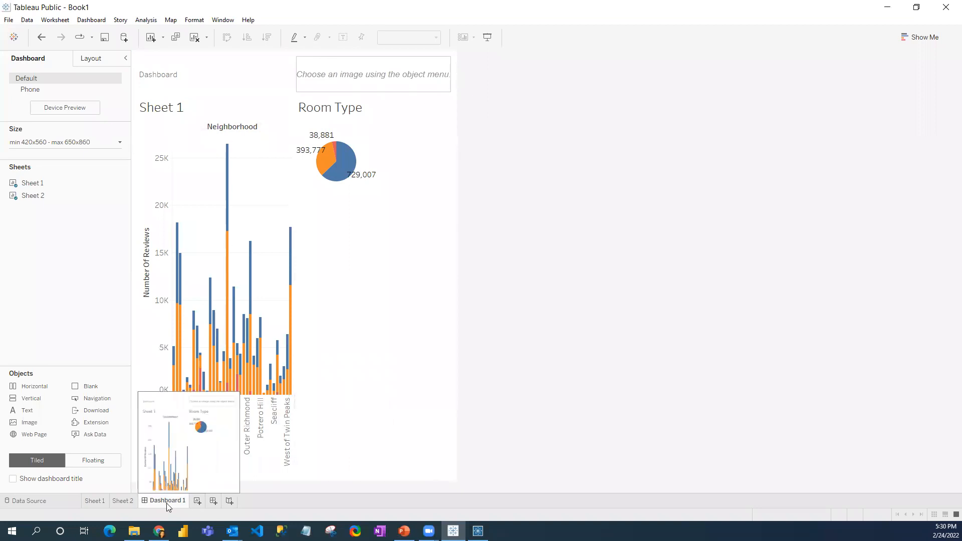
{"action": "left_click", "coordinate": [230, 502]}
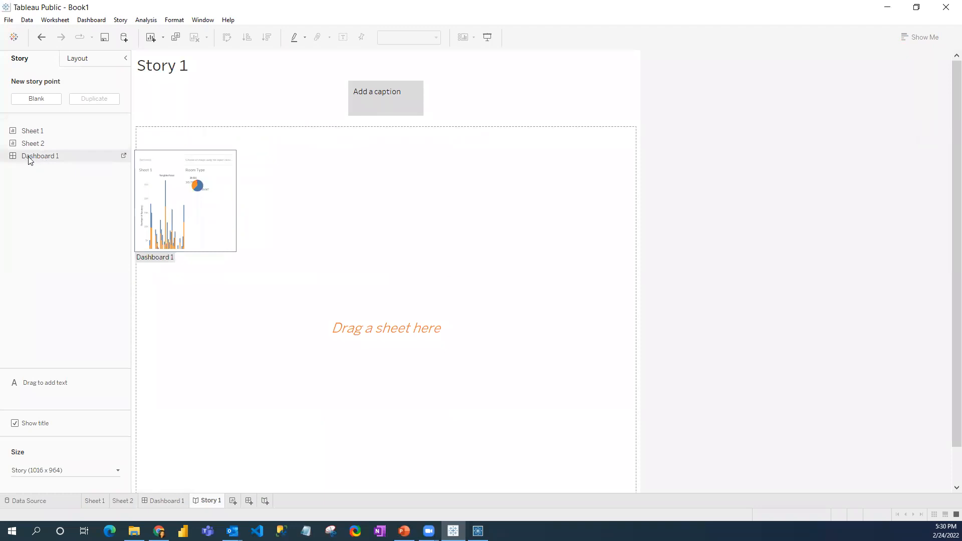
{"action": "left_click_drag", "start_coordinate": [29, 160], "coordinate": [281, 209]}
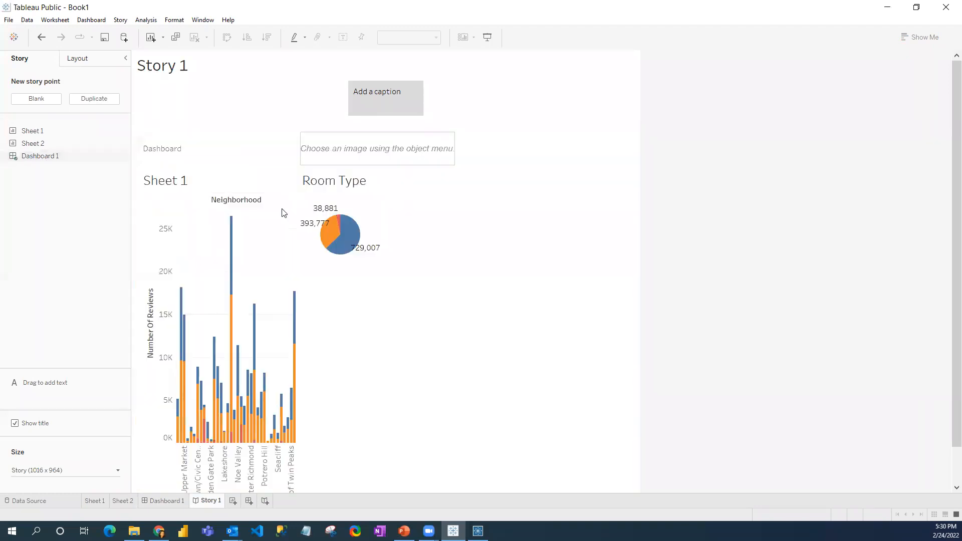
Add a blank second story point and place Sheet 2 in it
{"action": "mouse_move", "coordinate": [374, 94]}
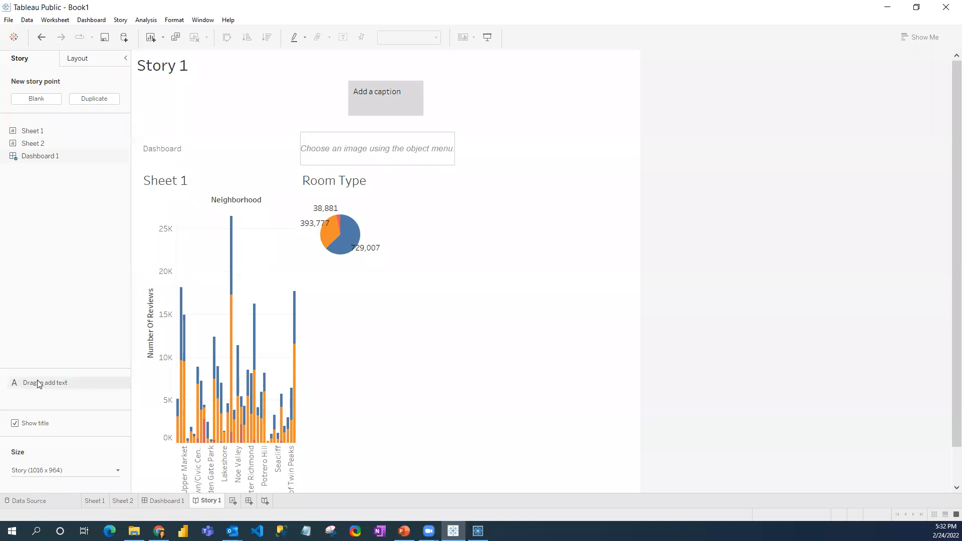
{"action": "left_click", "coordinate": [36, 99]}
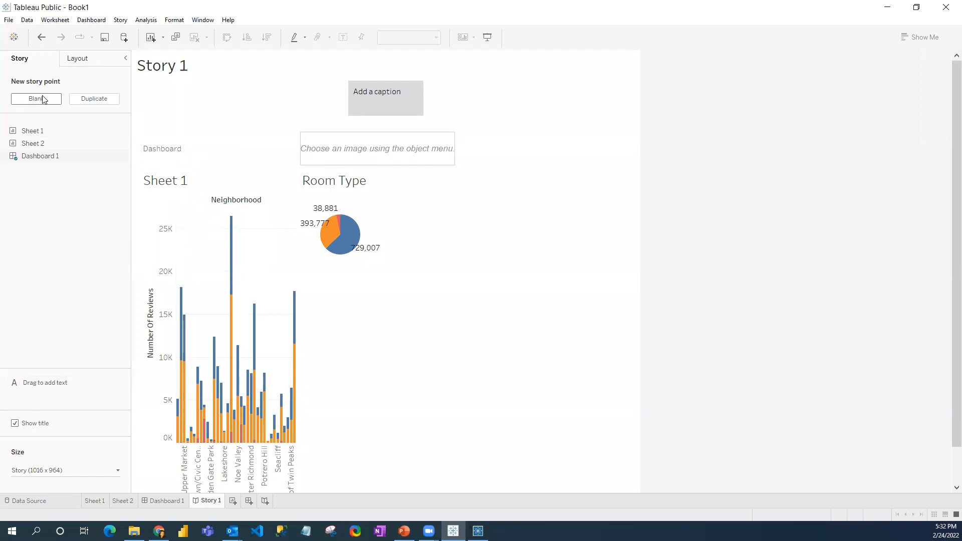
{"action": "left_click", "coordinate": [352, 96]}
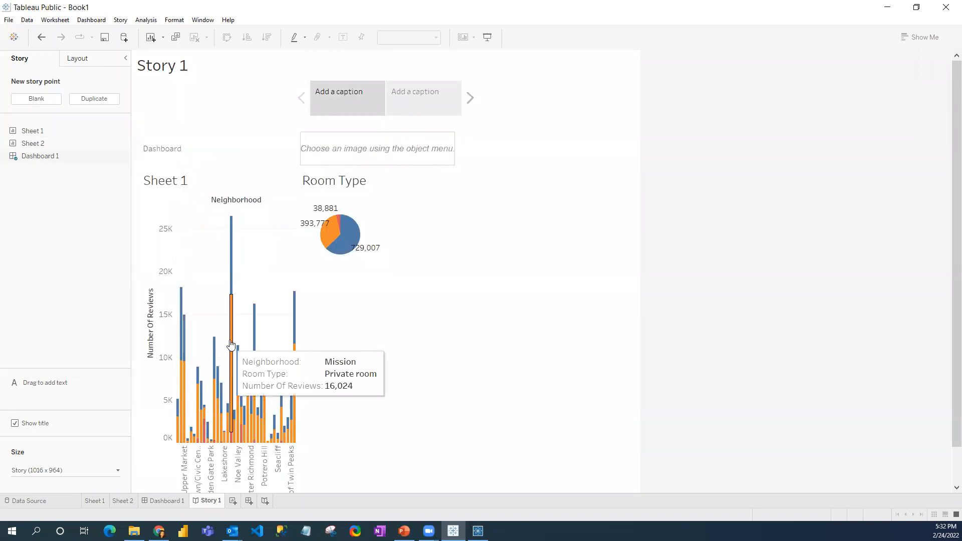
{"action": "mouse_move", "coordinate": [62, 145]}
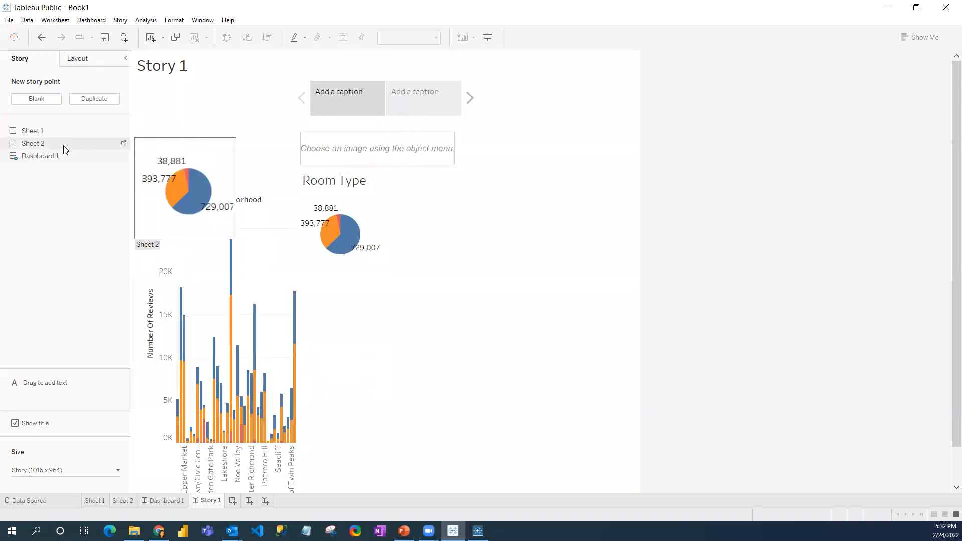
{"action": "left_click", "coordinate": [414, 102]}
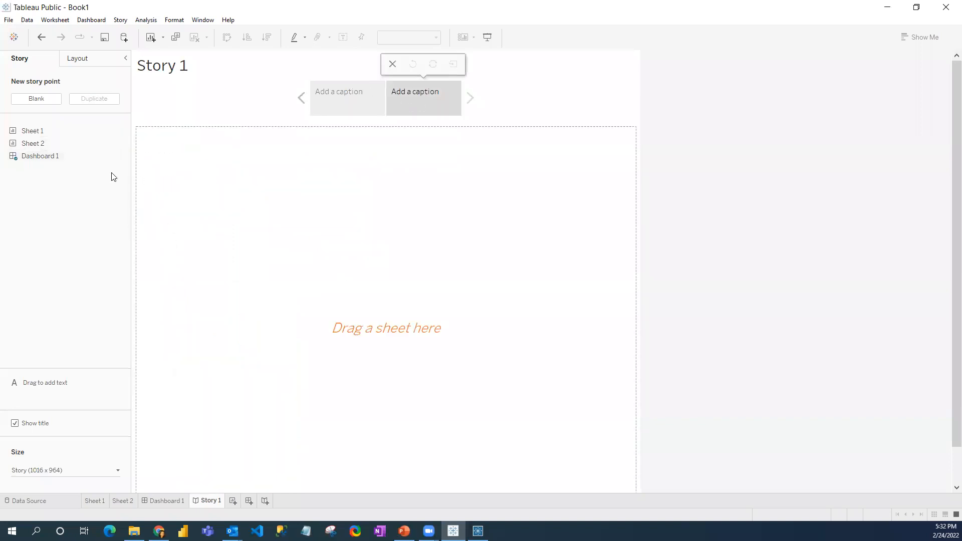
{"action": "mouse_move", "coordinate": [41, 164]}
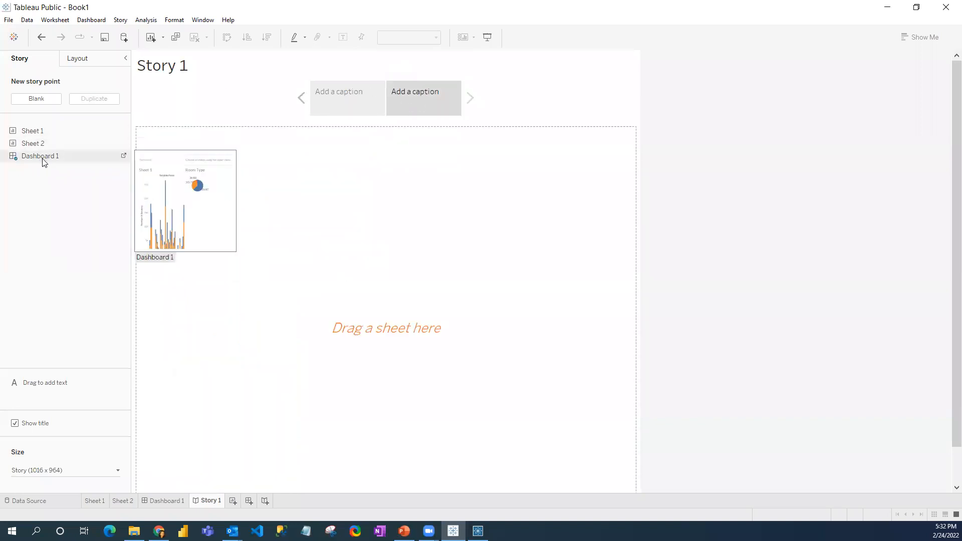
{"action": "left_click_drag", "start_coordinate": [33, 143], "coordinate": [418, 253]}
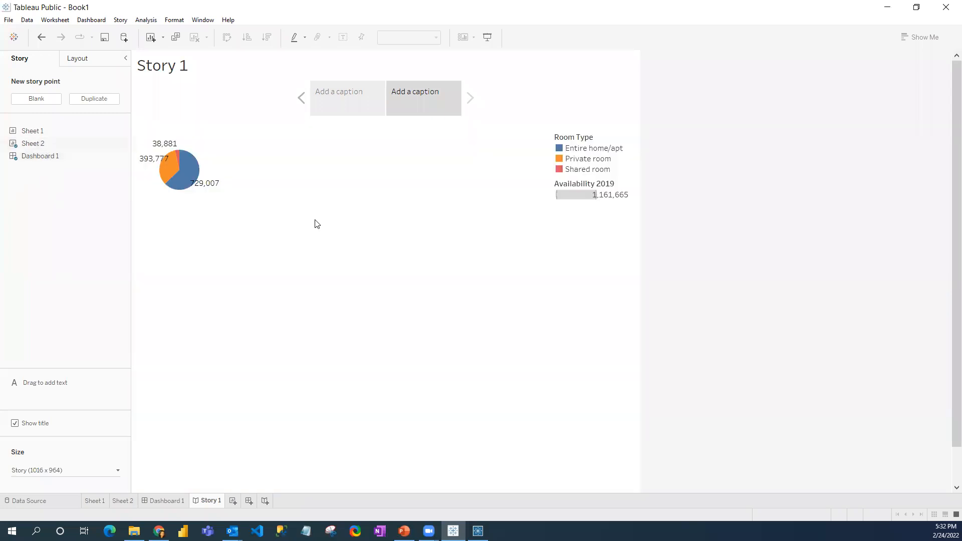
Switch back and forth between the two story points to compare the dashboard view with the pie chart view
{"action": "left_click", "coordinate": [349, 106]}
{"action": "left_click", "coordinate": [426, 101]}
{"action": "left_click", "coordinate": [360, 99]}
{"action": "left_click", "coordinate": [412, 100]}
{"action": "left_click", "coordinate": [351, 95]}
{"action": "left_click", "coordinate": [428, 96]}
{"action": "left_click", "coordinate": [354, 98]}
{"action": "left_click", "coordinate": [423, 103]}
{"action": "left_click", "coordinate": [340, 104]}
{"action": "left_click", "coordinate": [411, 102]}
{"action": "left_click", "coordinate": [352, 101]}
{"action": "left_click", "coordinate": [413, 101]}
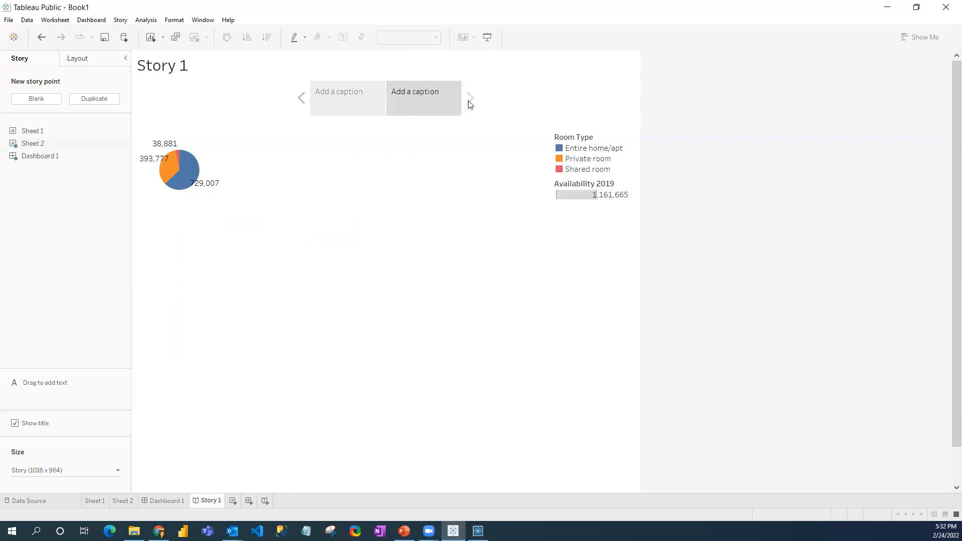